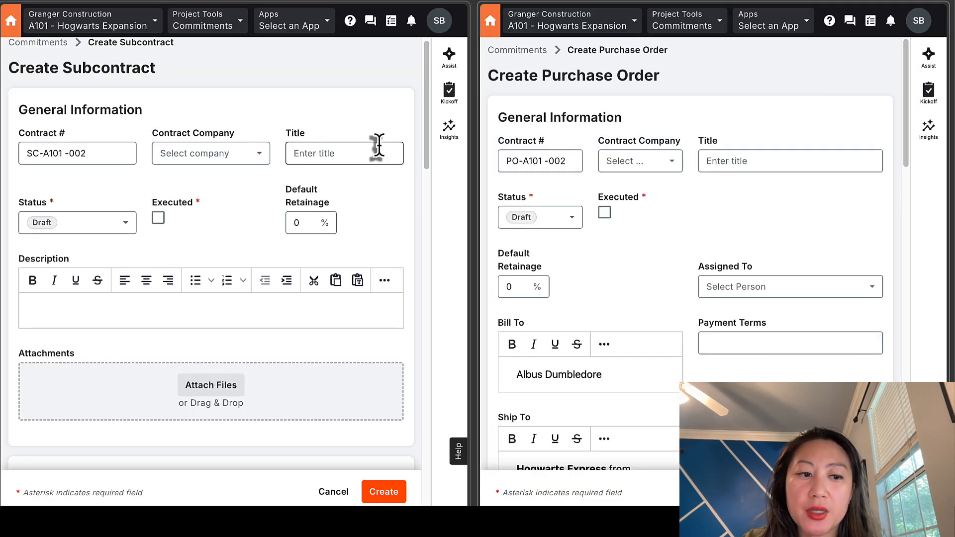
Step: Compare the general information fields of the new subcontract form with those of the new purchase order form
scroll(378, 145, up, 1)
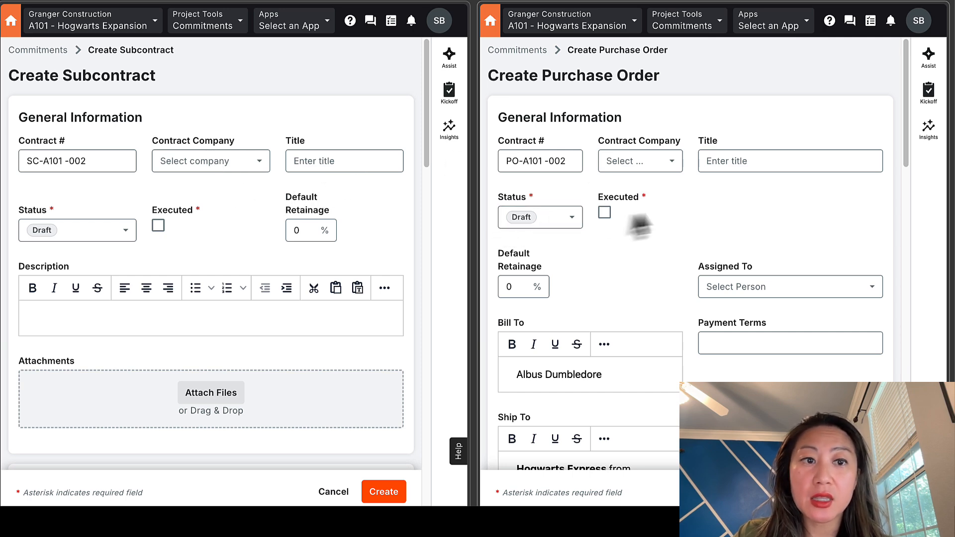
scroll(309, 227, down, 1)
scroll(310, 226, down, 2)
scroll(624, 246, down, 2)
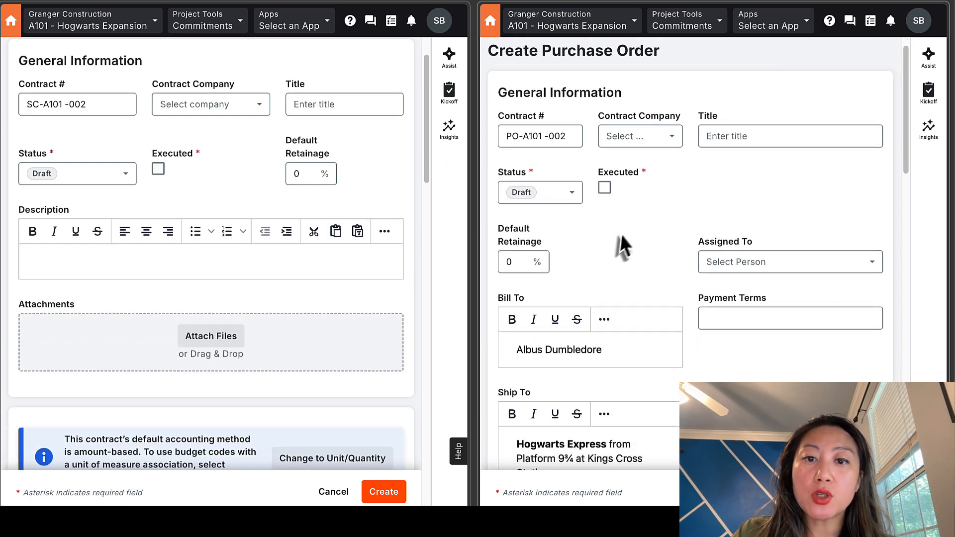
scroll(634, 229, down, 1)
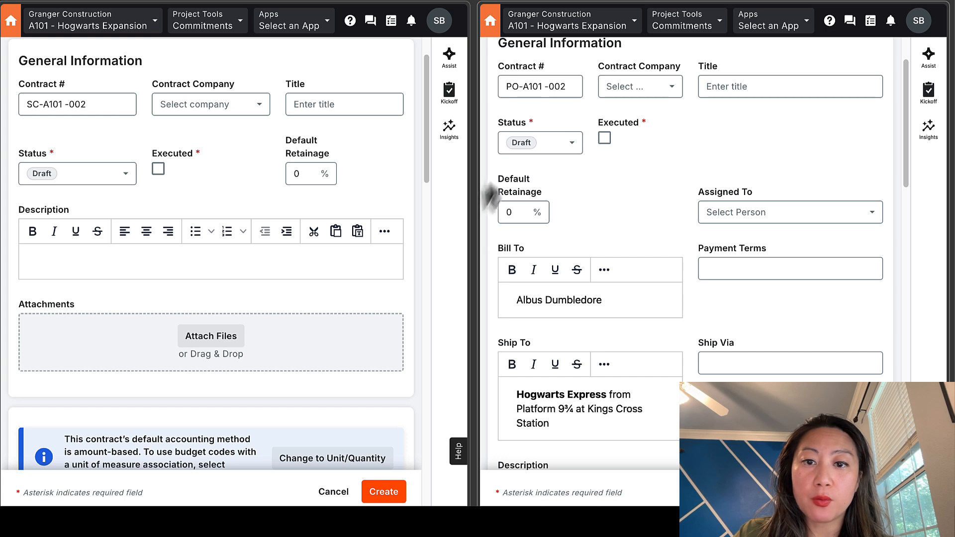
scroll(641, 251, down, 2)
scroll(644, 244, down, 1)
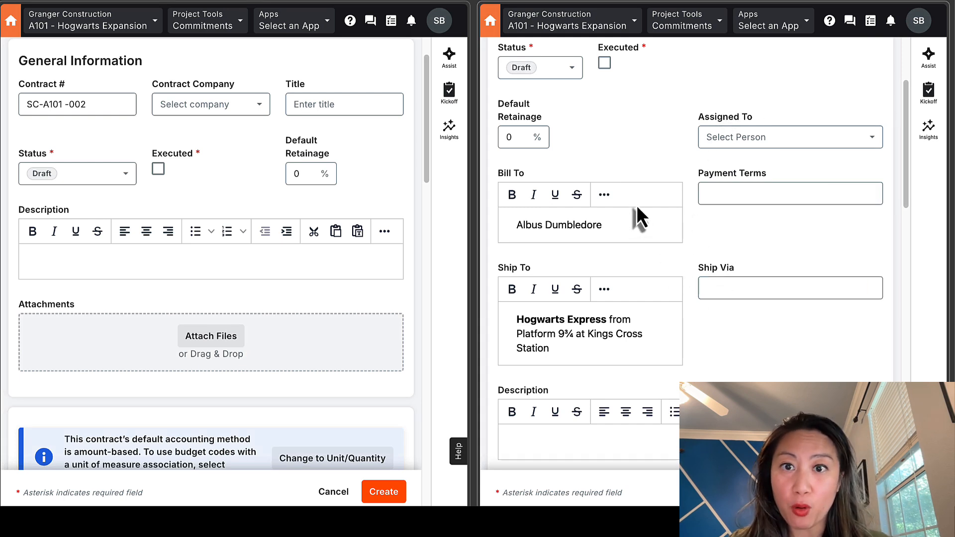
scroll(641, 209, down, 5)
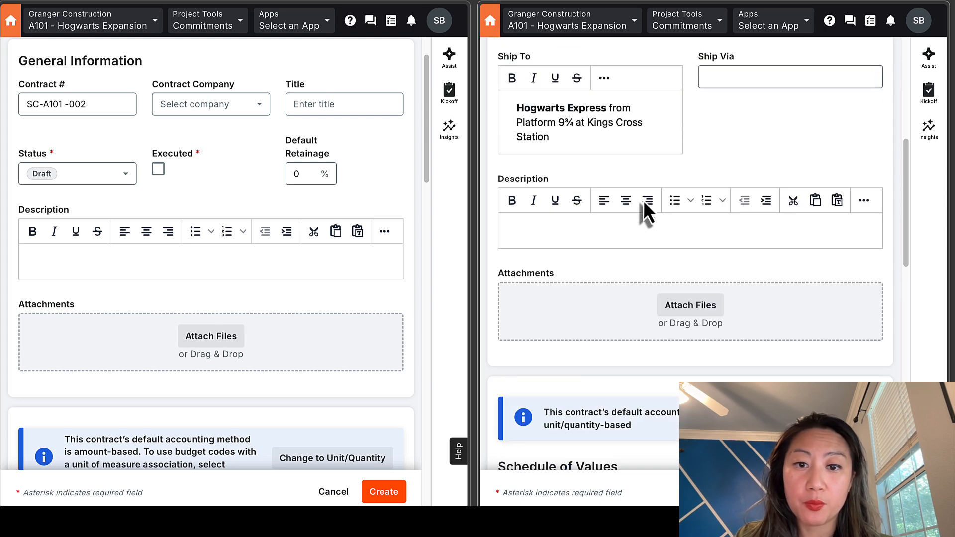
scroll(631, 252, down, 5)
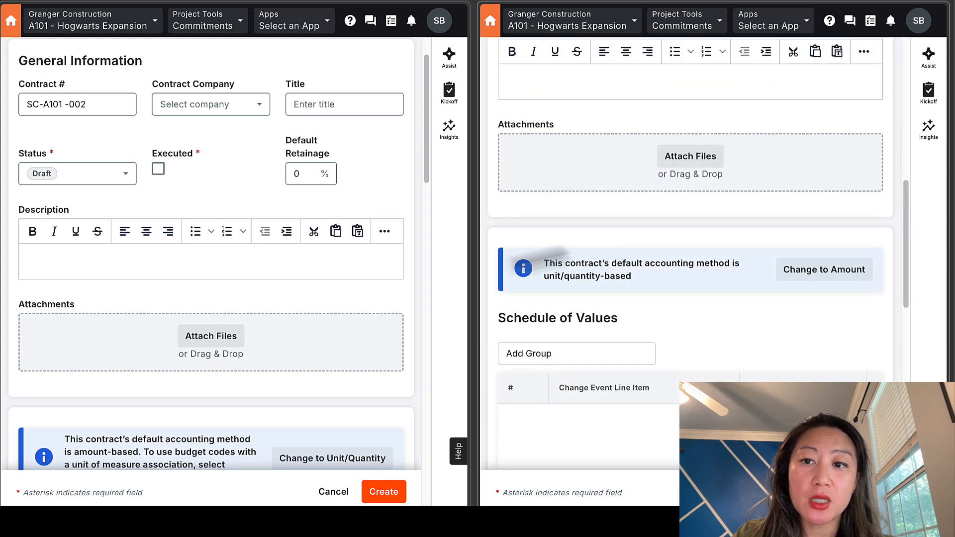
Step: Compare the default accounting methods and Schedule of Values of both forms, and examine the subcontract's Inclusions & Exclusions
scroll(179, 292, down, 8)
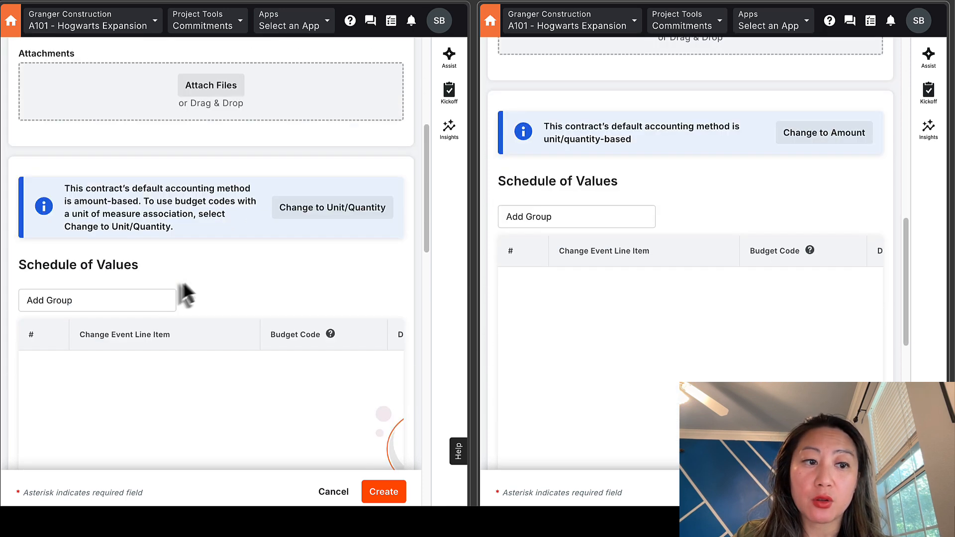
scroll(234, 259, up, 5)
scroll(209, 232, up, 3)
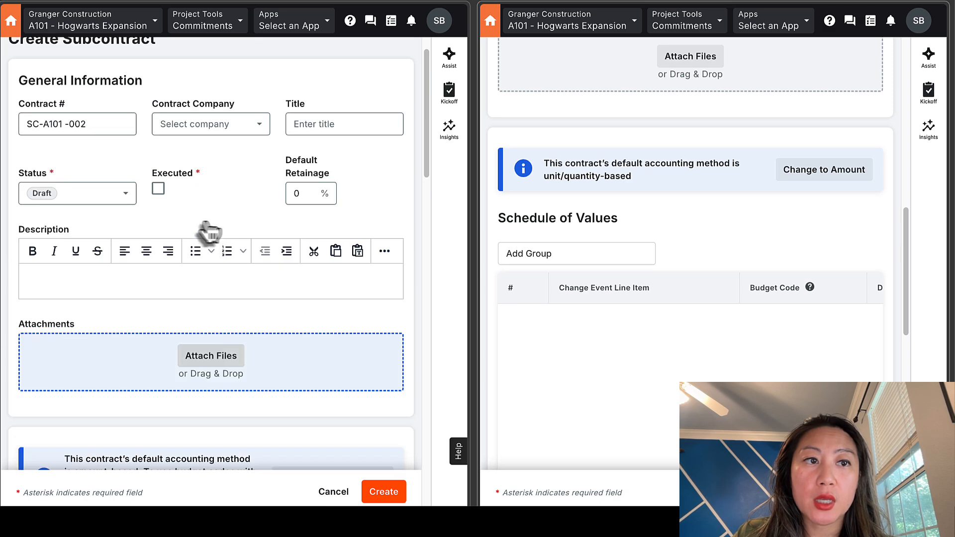
scroll(219, 279, down, 7)
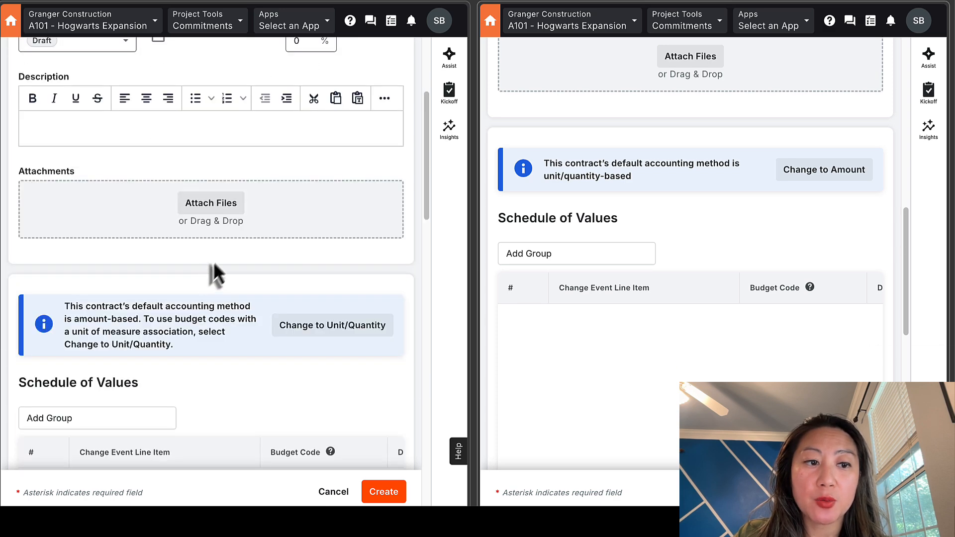
scroll(219, 227, down, 6)
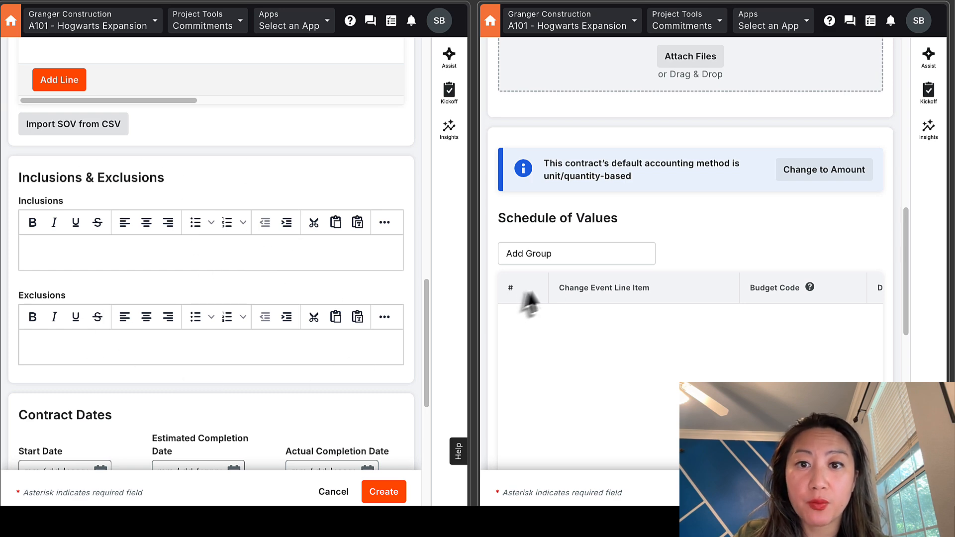
Step: Compare the contract dates and contract privacy sections of the subcontract and purchase order forms
scroll(527, 298, down, 6)
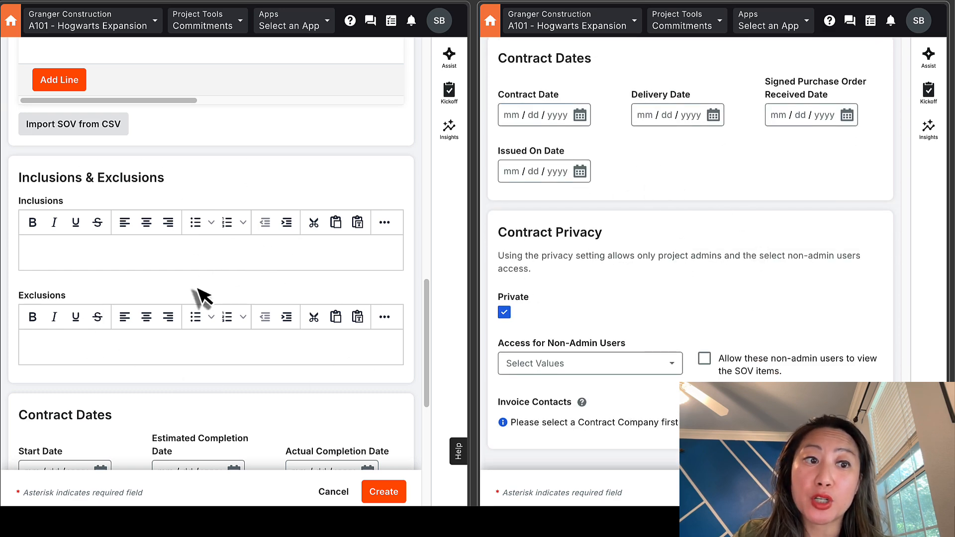
scroll(201, 298, down, 4)
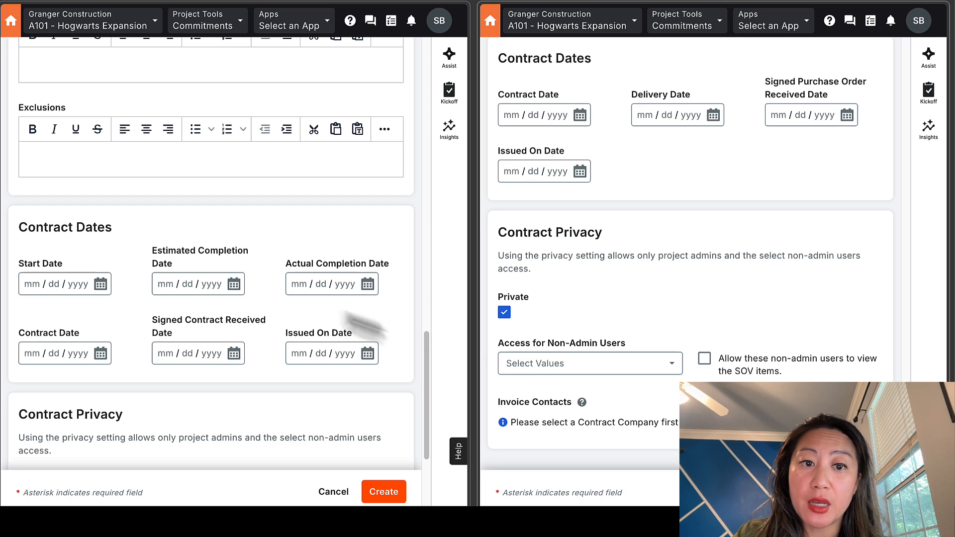
scroll(552, 179, up, 1)
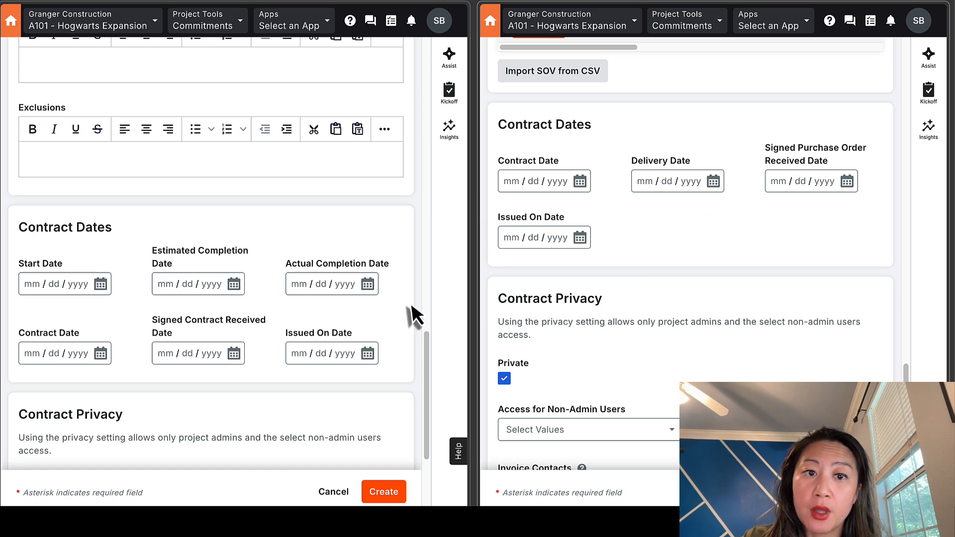
scroll(262, 339, down, 5)
scroll(535, 380, down, 2)
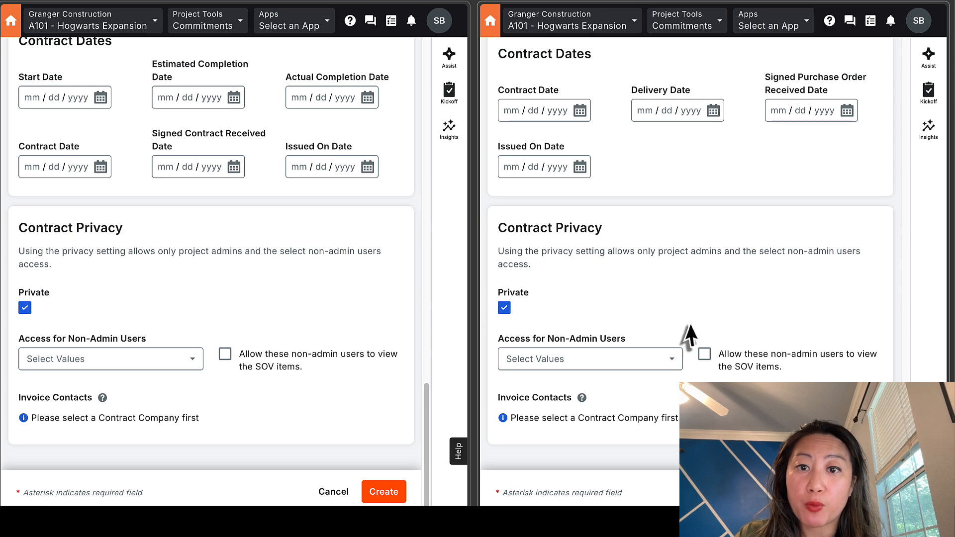
scroll(678, 335, down, 10)
scroll(340, 234, down, 10)
scroll(194, 224, up, 1)
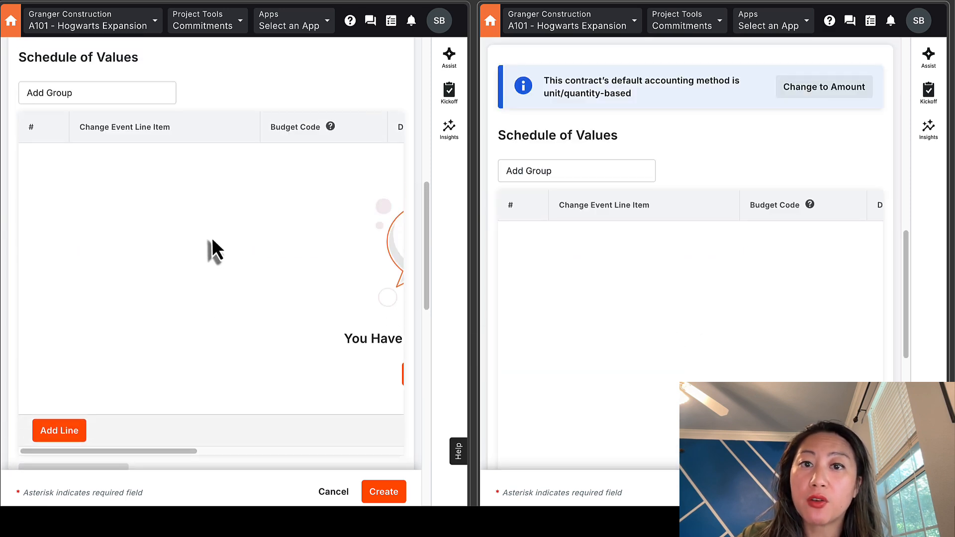
scroll(213, 241, up, 10)
scroll(776, 326, up, 5)
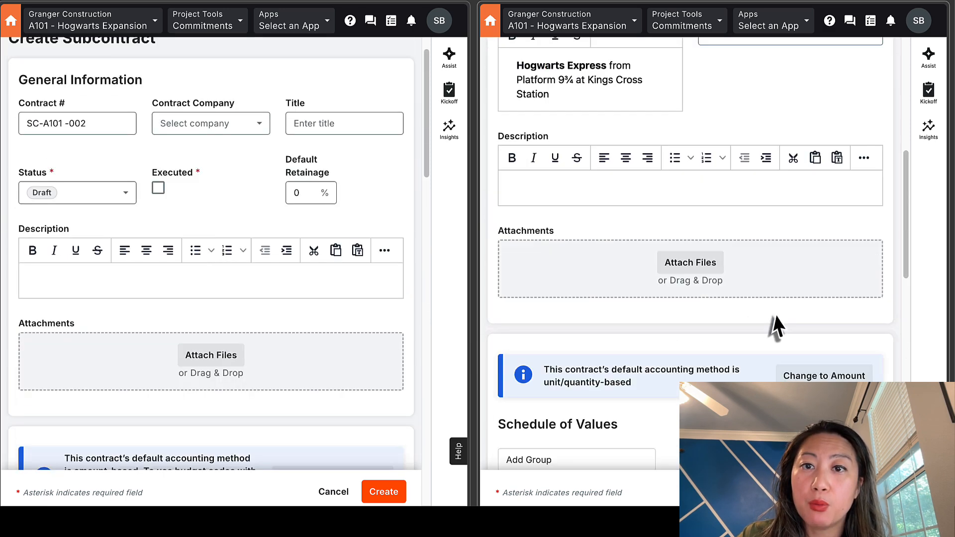
scroll(774, 326, up, 8)
scroll(309, 252, up, 1)
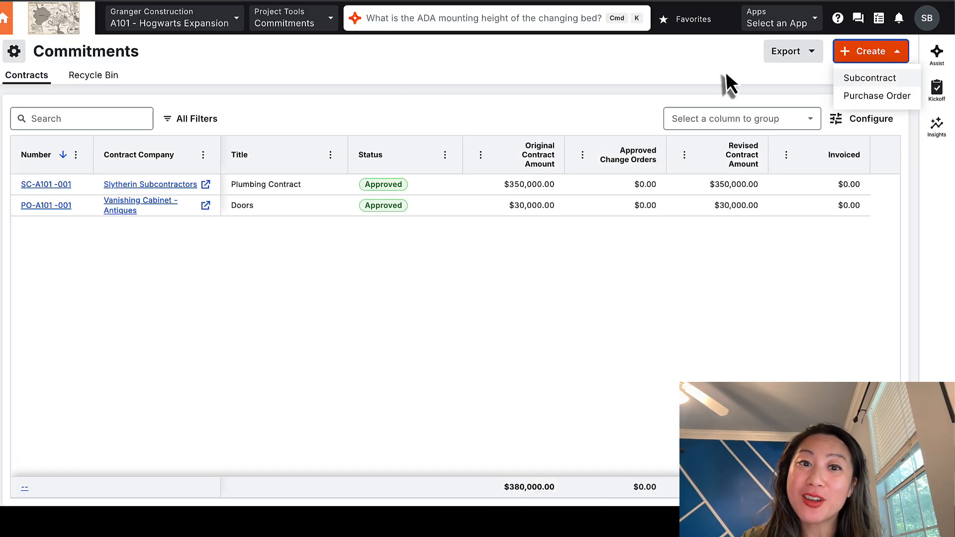
Step: Start a new subcontract for Gryffindor Sub titled "Concrete Work" with a default retainage of 10%
click(865, 81)
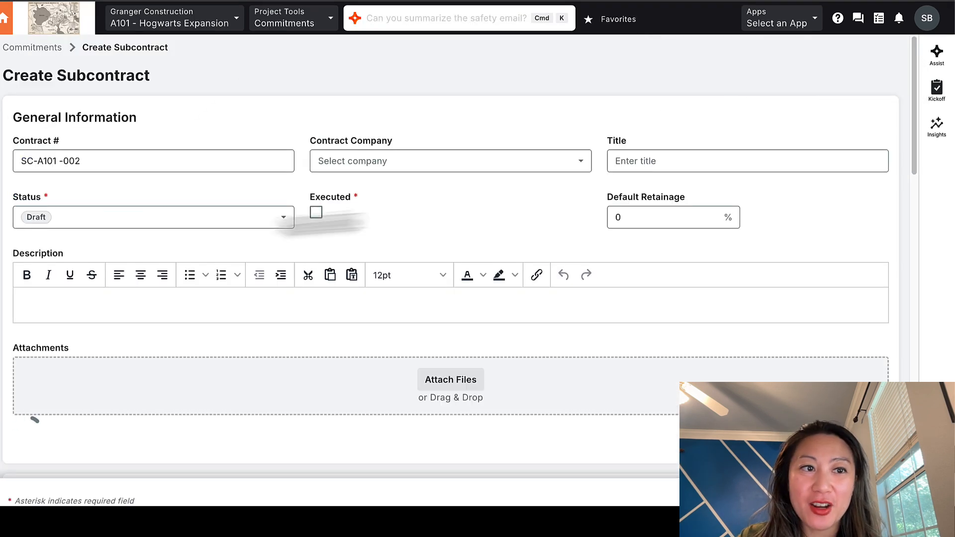
click(518, 164)
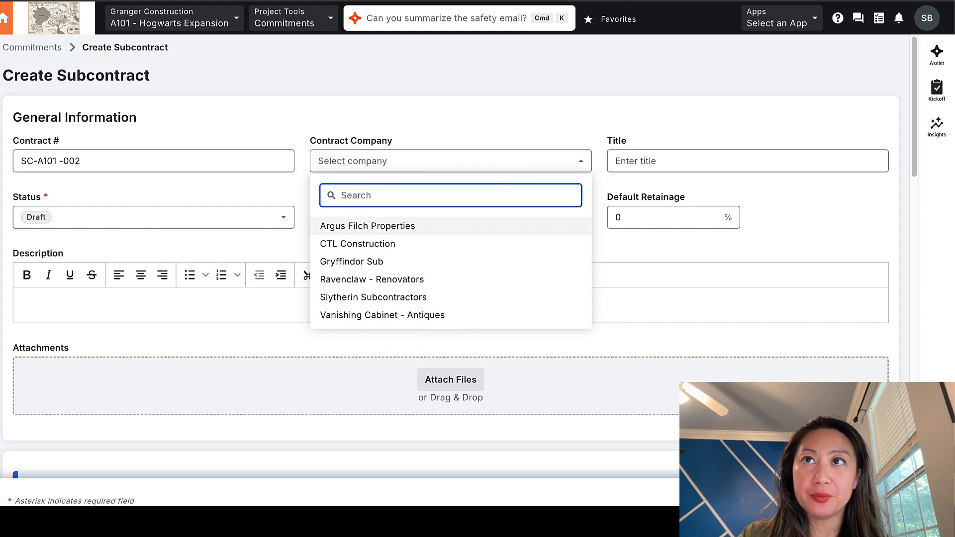
click(352, 261)
click(727, 161)
text(Concrete Work)
click(642, 218)
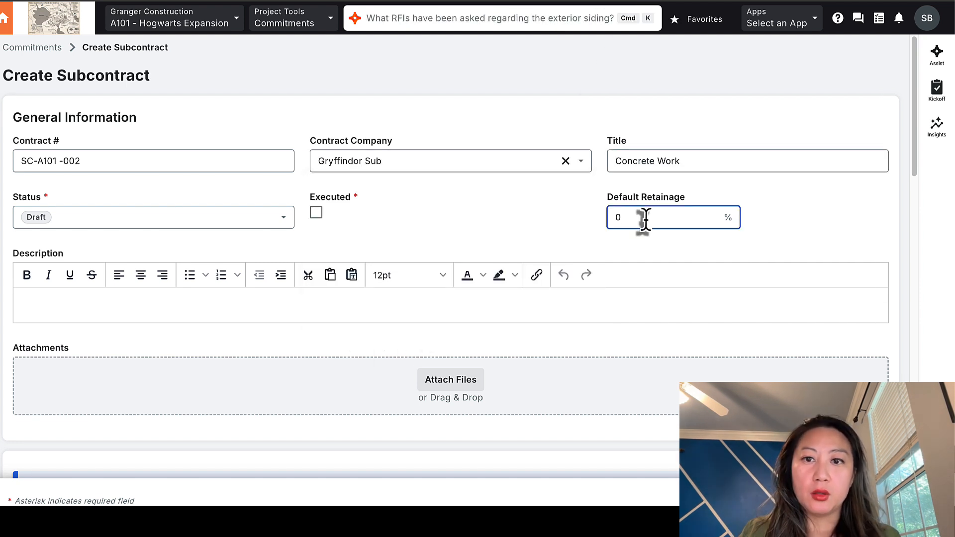
text(10)
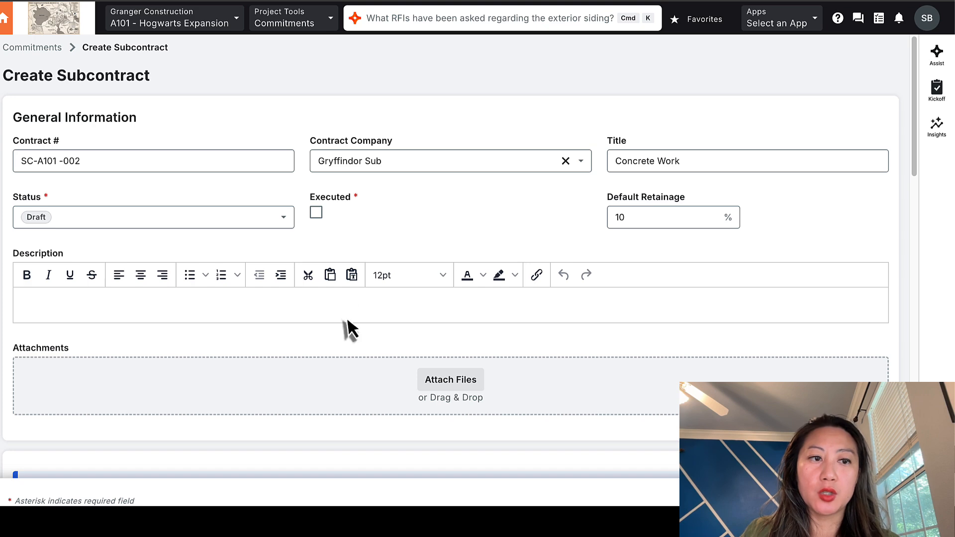
Step: Paste the copied concrete scope of work into the description and attach Granger_Gryffindor_Subcontract_Agreement.pdf
click(347, 316)
key(super+v)
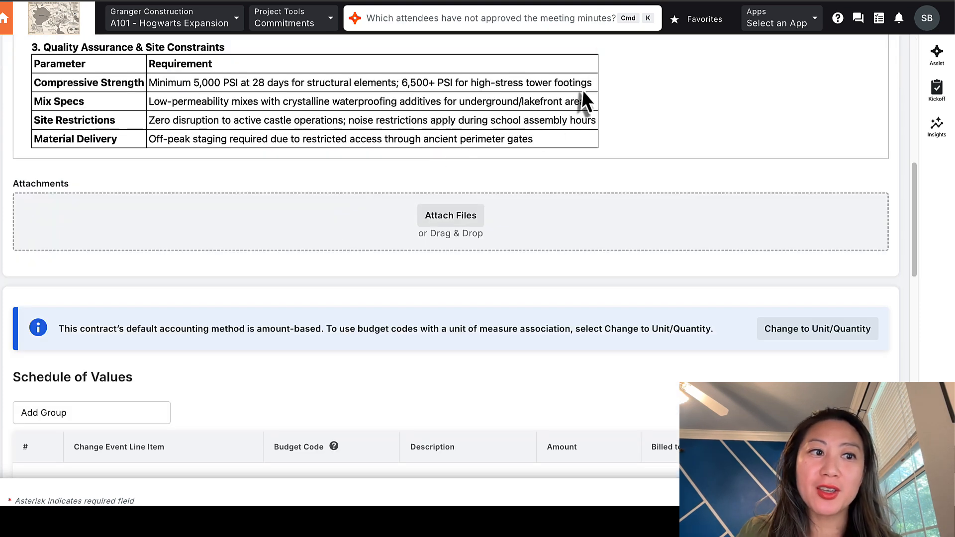
drag(426, 2, 397, 230)
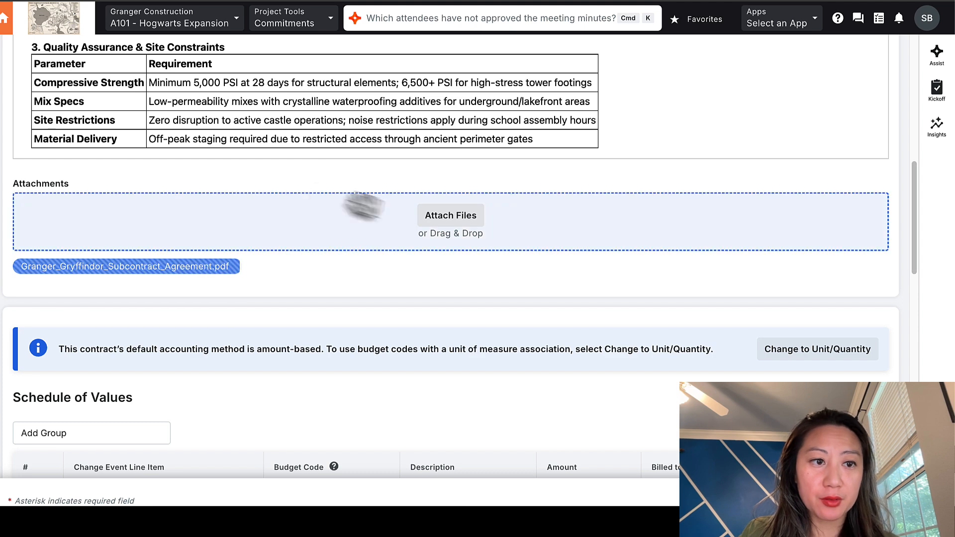
Step: Add a Schedule of Values line with budget code 3-50.S, description "Concrete work" and amount $479,000.00
scroll(363, 207, down, 6)
click(476, 404)
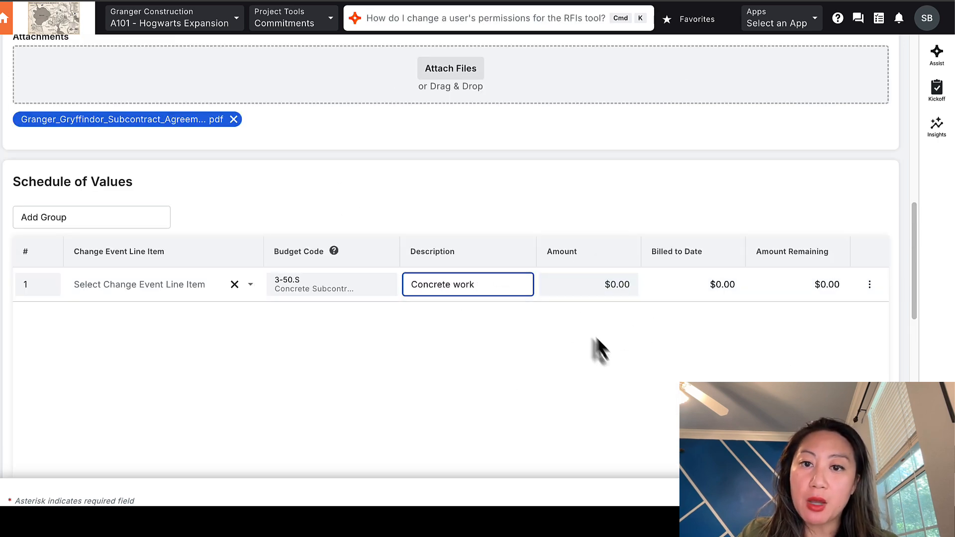
scroll(602, 344, up, 5)
scroll(607, 295, down, 5)
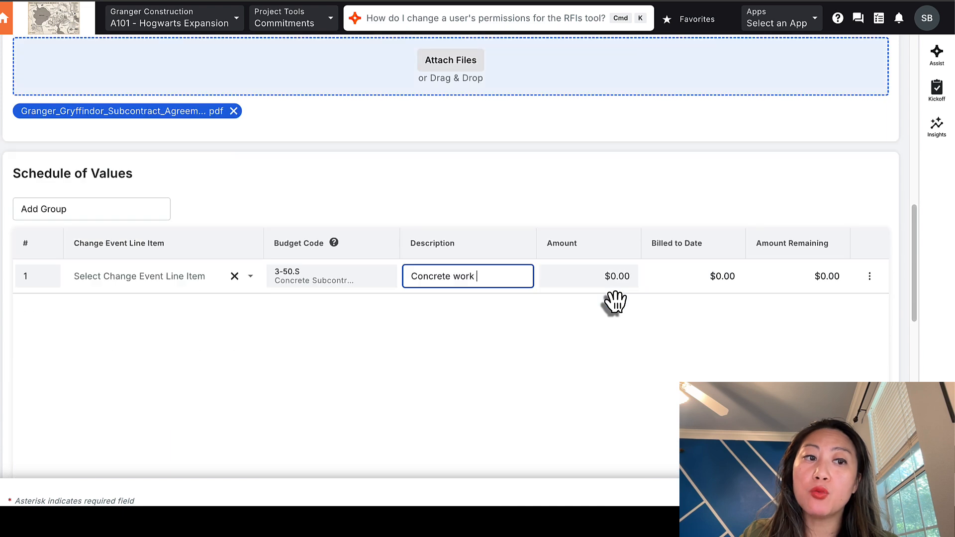
scroll(611, 291, down, 1)
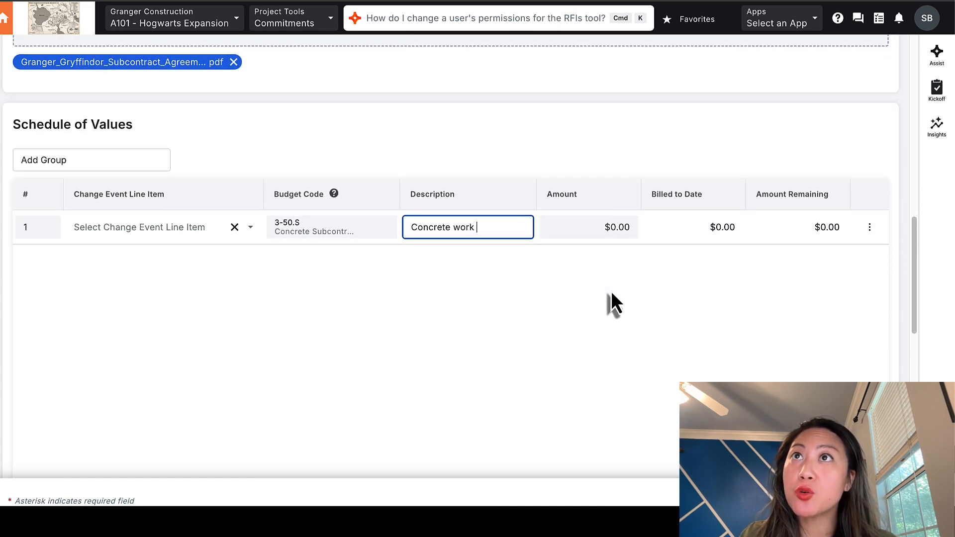
key(Return)
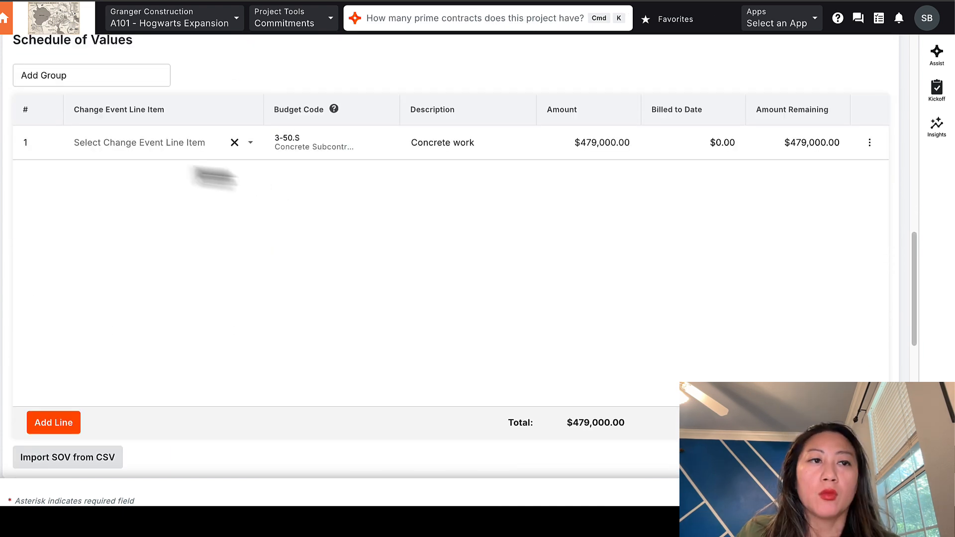
scroll(182, 163, up, 1)
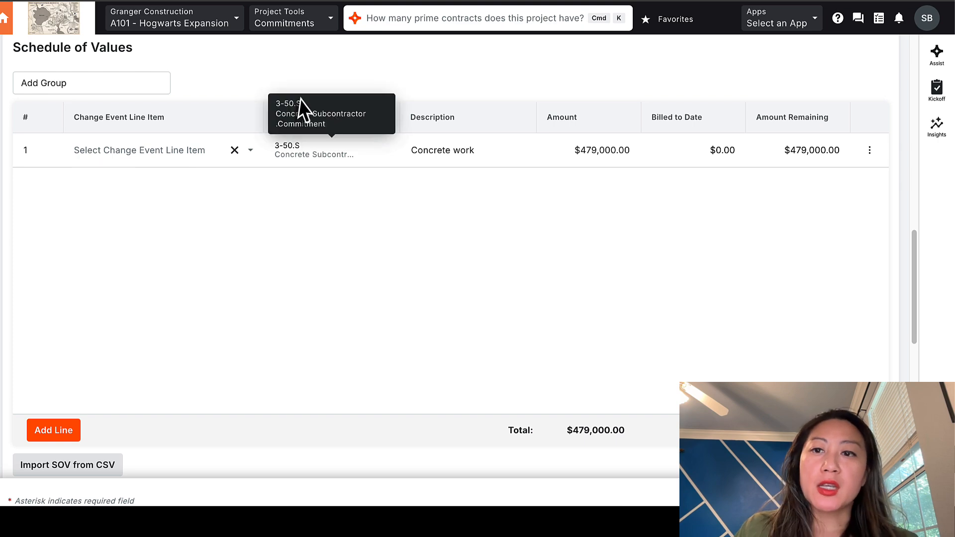
Step: Set the contract's Issued On Date to 08/04/2026 and add the Gryffindor Sub representative as invoice contact
scroll(377, 240, down, 1)
scroll(388, 219, down, 3)
scroll(472, 318, down, 3)
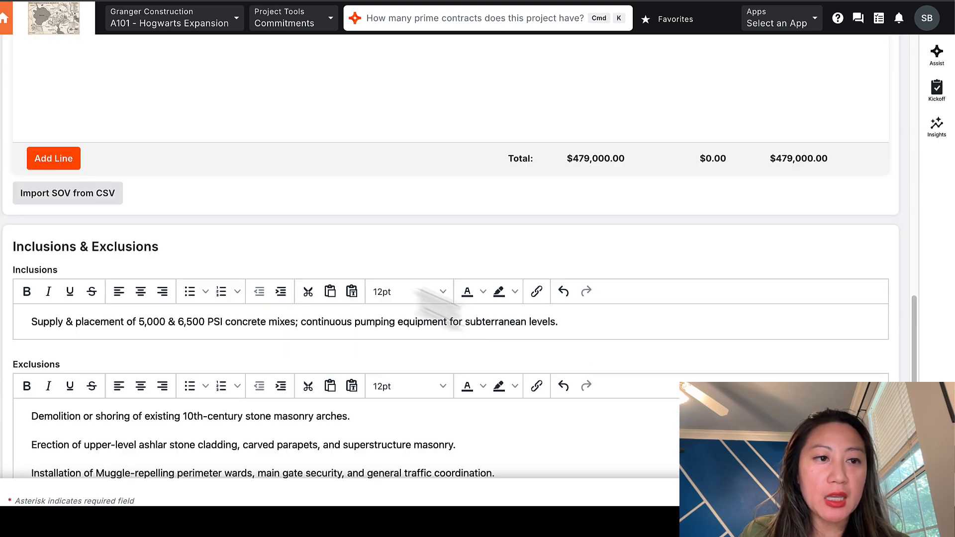
scroll(250, 247, down, 6)
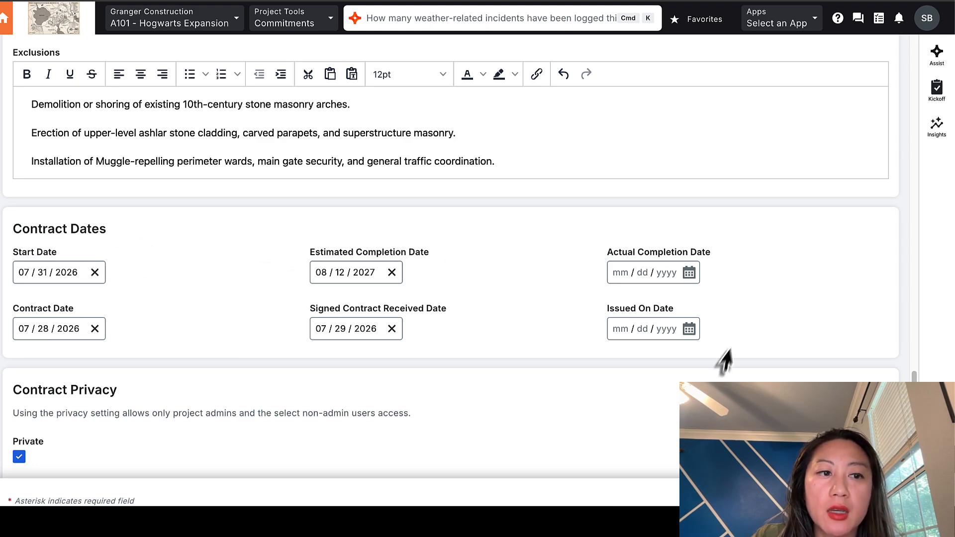
click(689, 329)
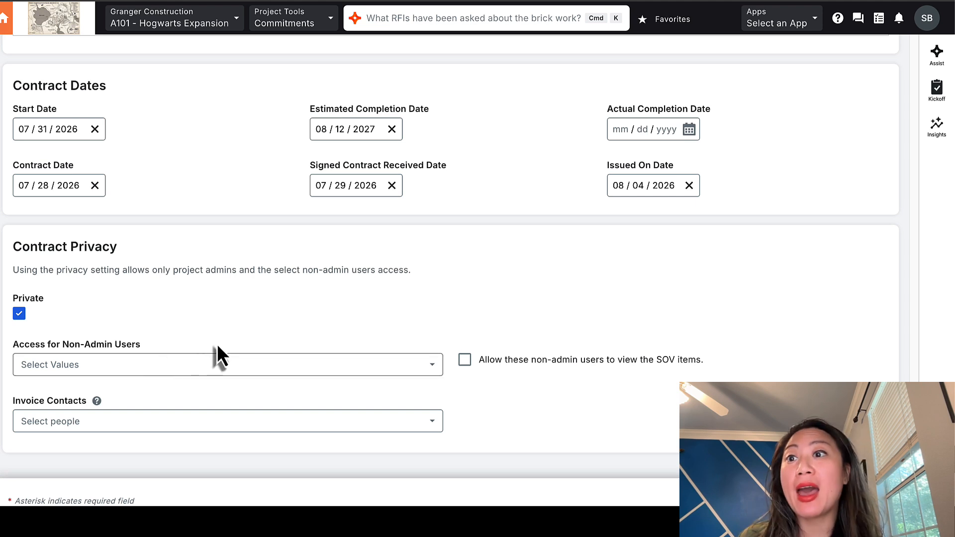
click(224, 423)
click(157, 495)
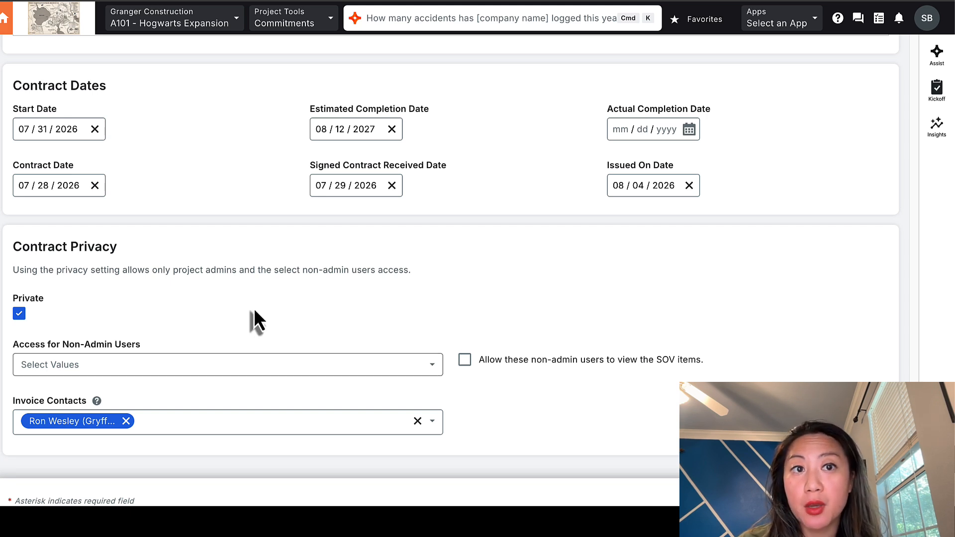
Step: Review the completed form and create the subcontract, skipping the SSOV notification to the invoice contact
scroll(502, 331, up, 15)
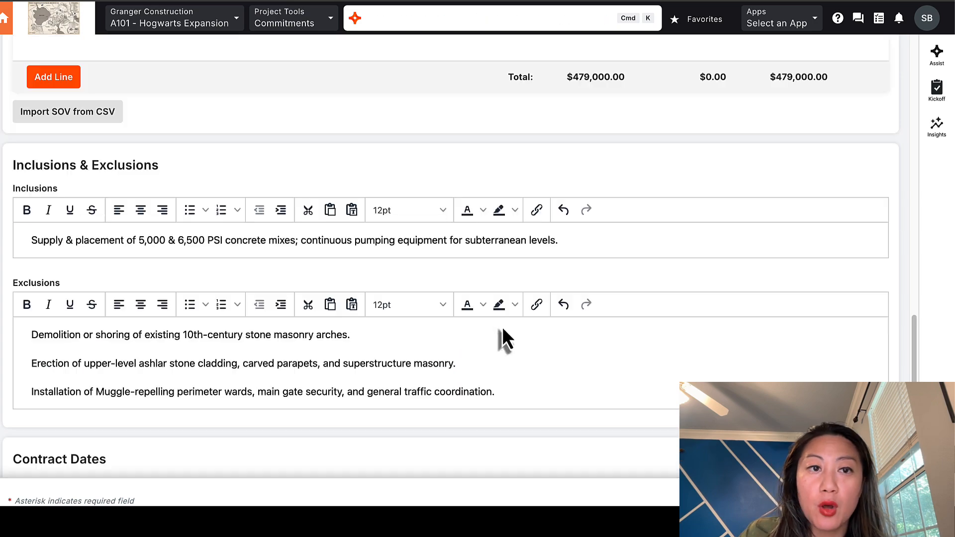
scroll(503, 330, up, 10)
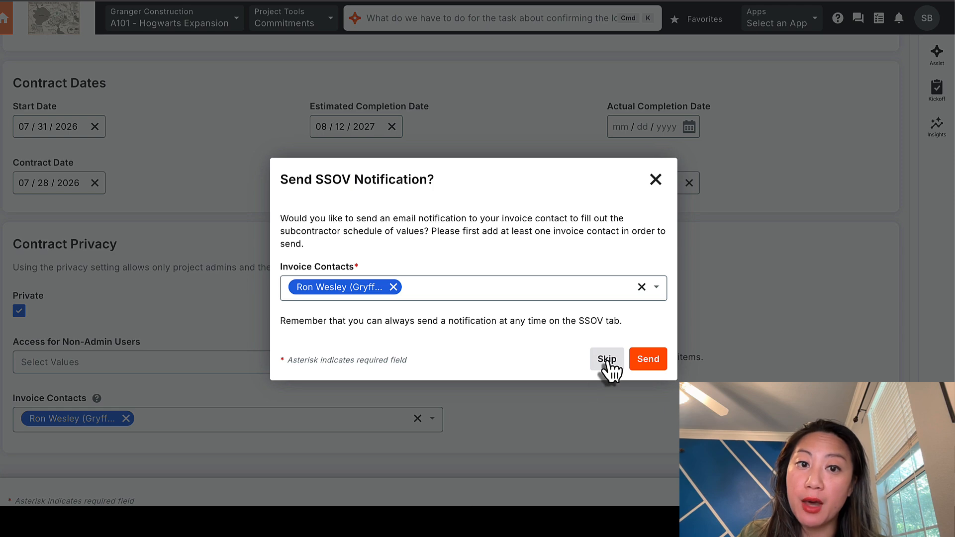
click(608, 368)
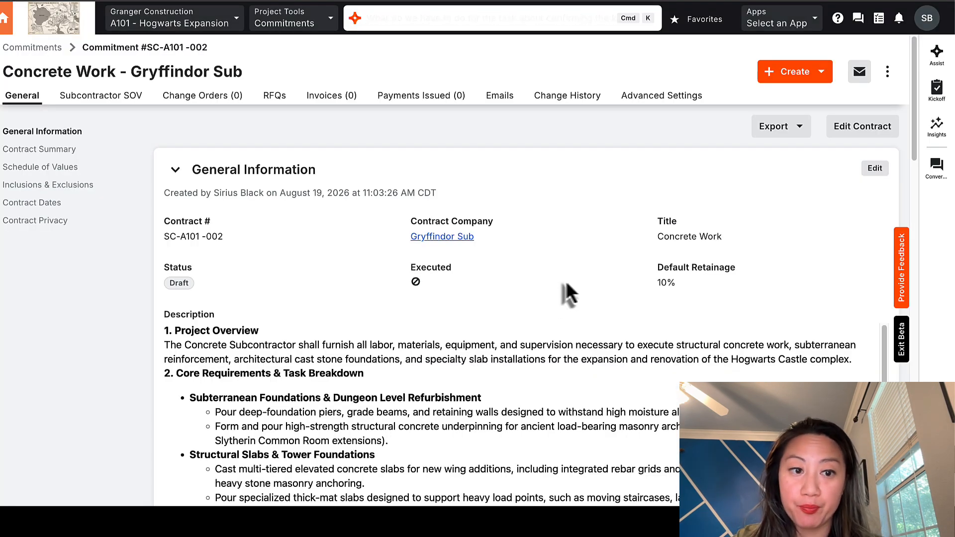
Step: Break down the Concrete Work line in the subcontractor SOV into Concrete Labor at $200,000.00 and Concrete Material at $279,000.00
scroll(569, 292, down, 10)
scroll(626, 386, down, 2)
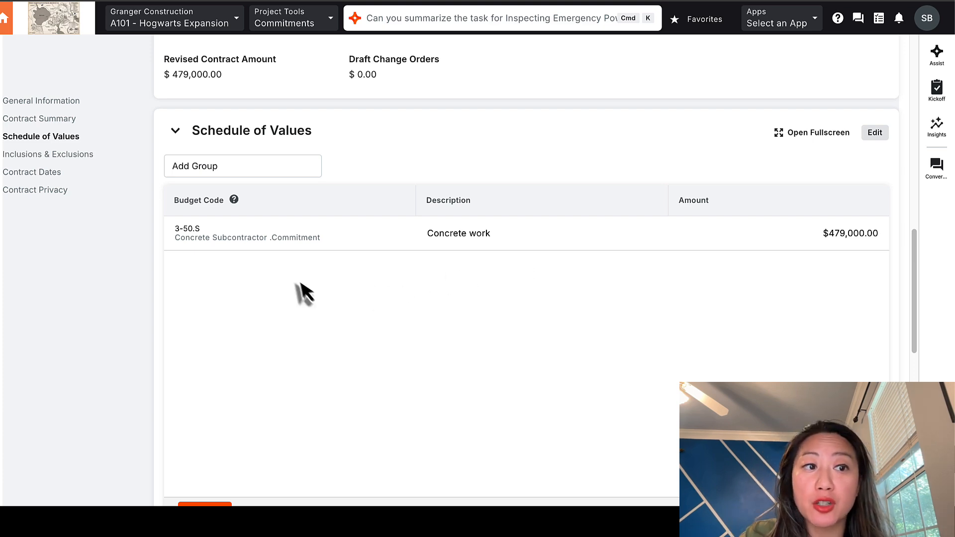
scroll(85, 202, up, 10)
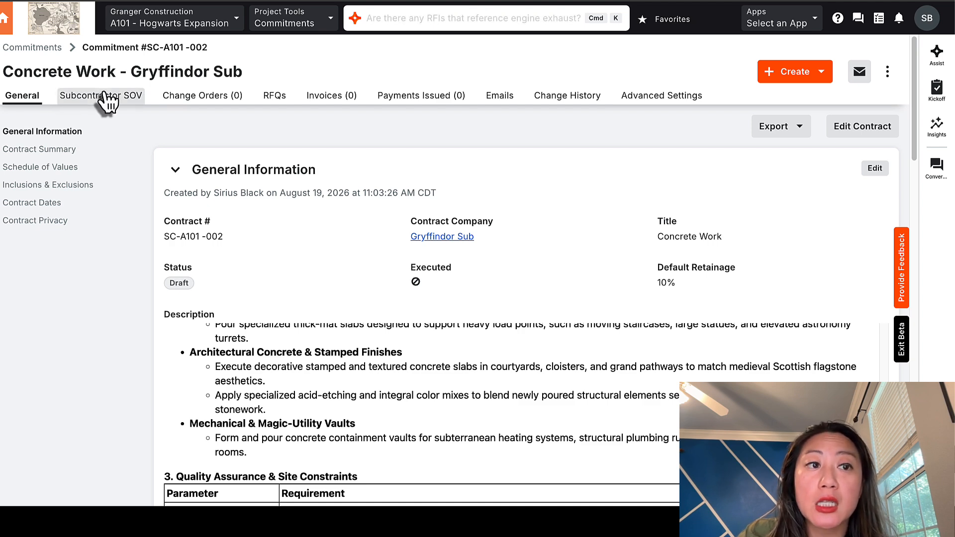
click(107, 99)
scroll(828, 178, down, 1)
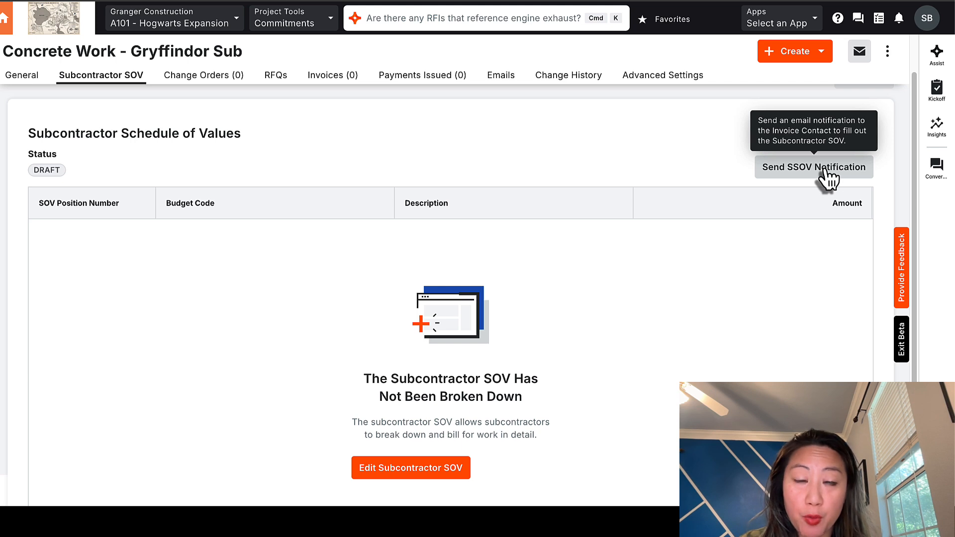
scroll(427, 383, down, 2)
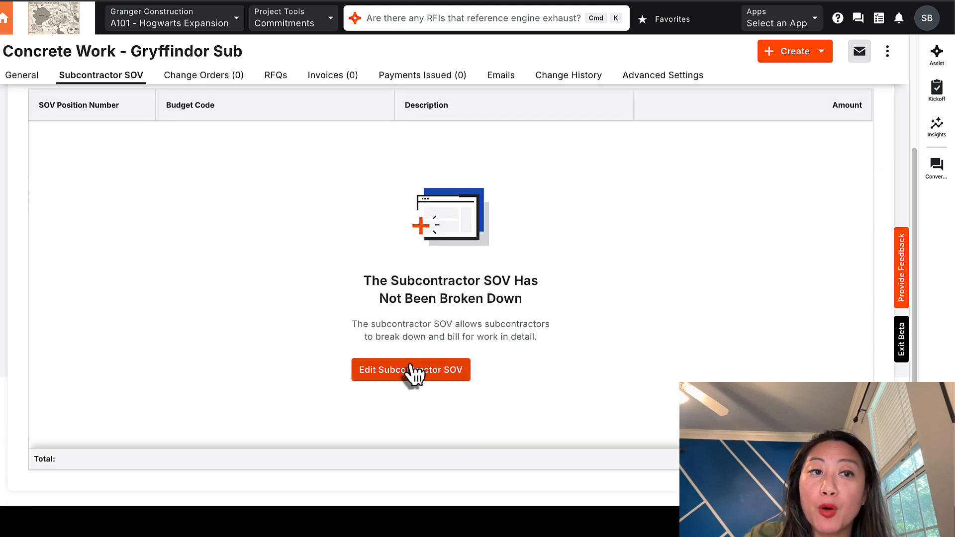
click(412, 370)
click(108, 263)
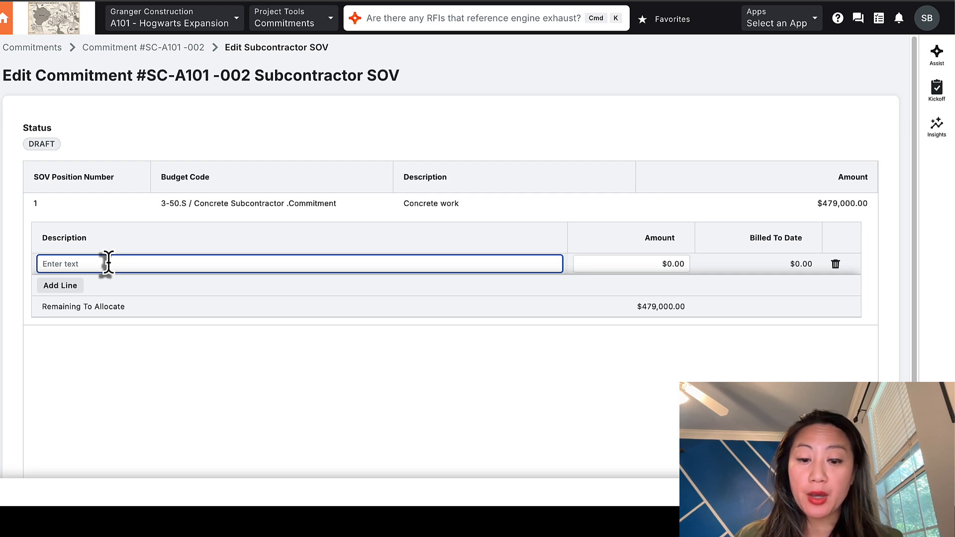
text(Concrete Labor)
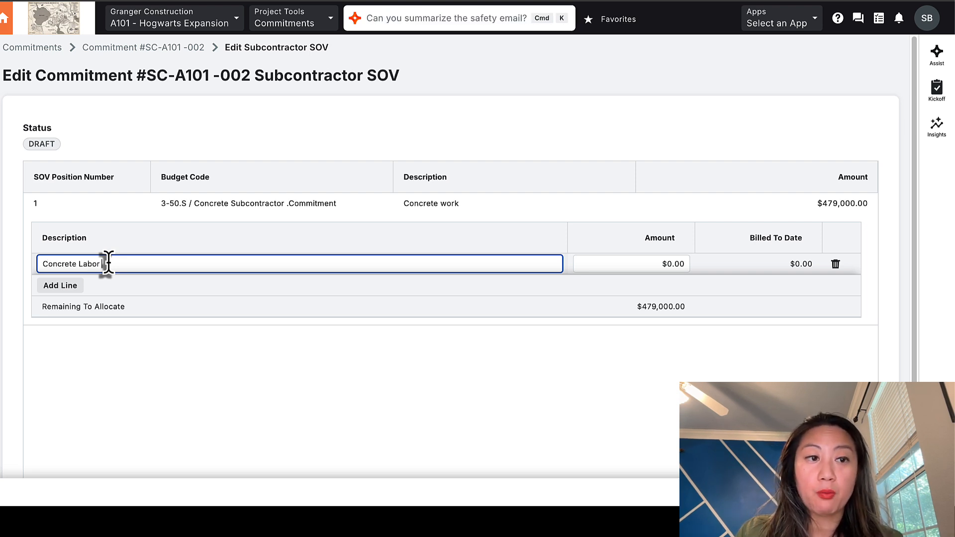
key(Return)
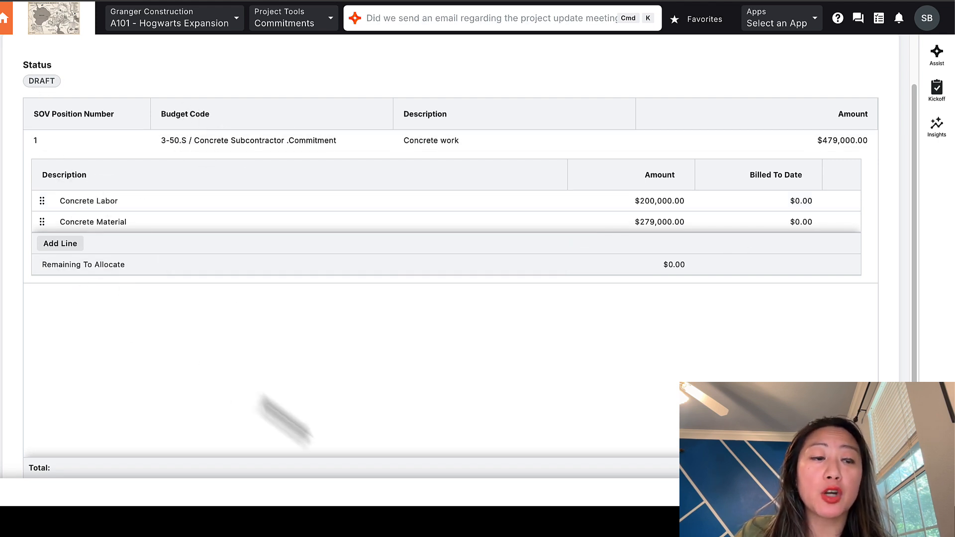
Step: Download and examine the CSV template for importing subcontractor SOV lines, and leave the import without uploading a file
scroll(458, 323, down, 1)
scroll(461, 323, up, 1)
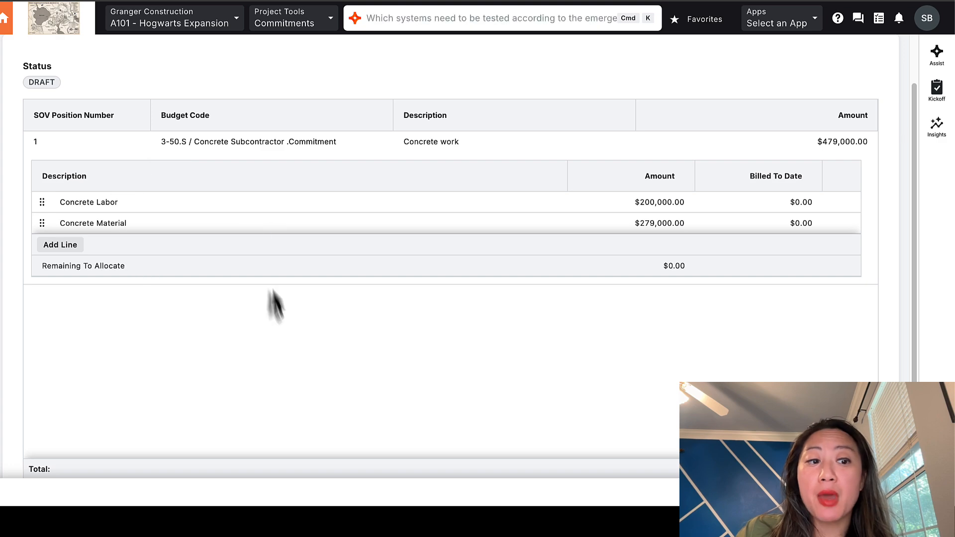
scroll(271, 305, down, 2)
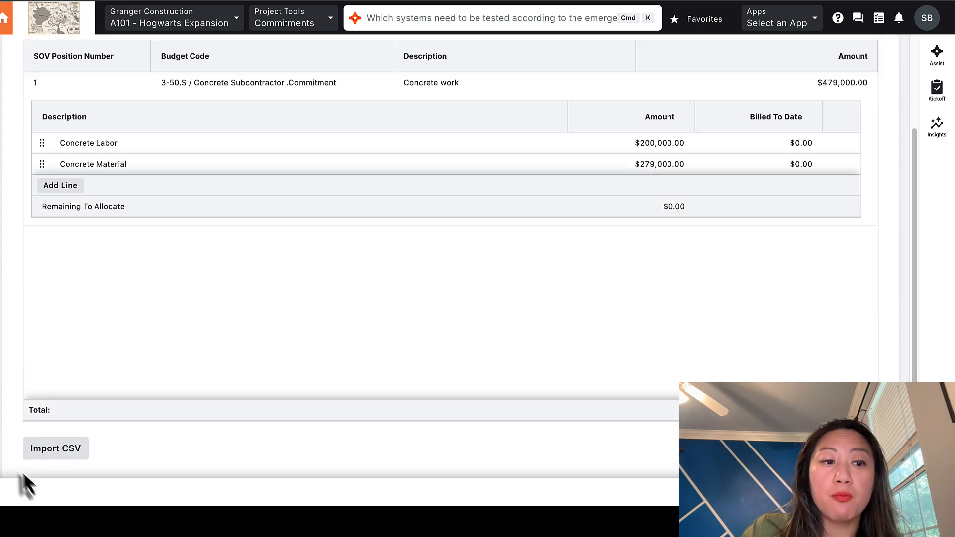
click(52, 452)
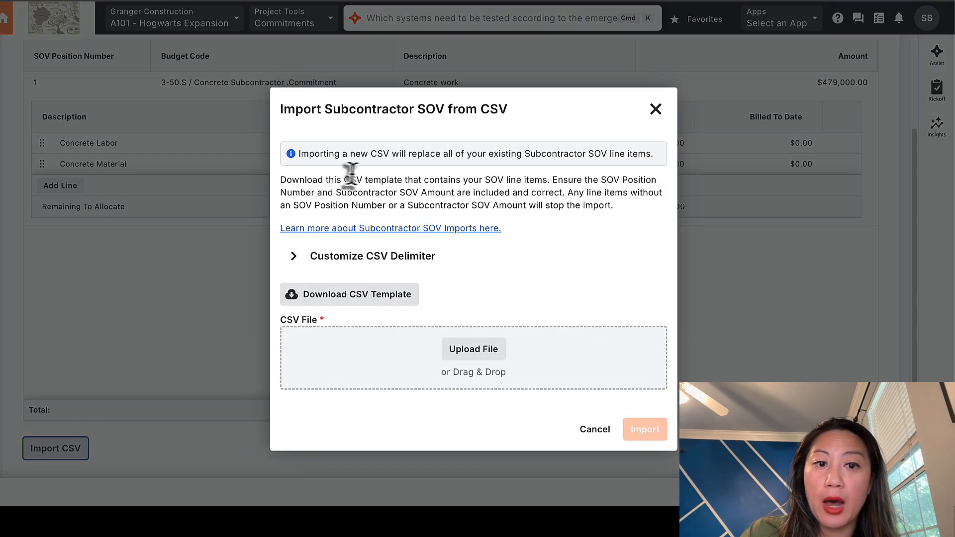
click(357, 294)
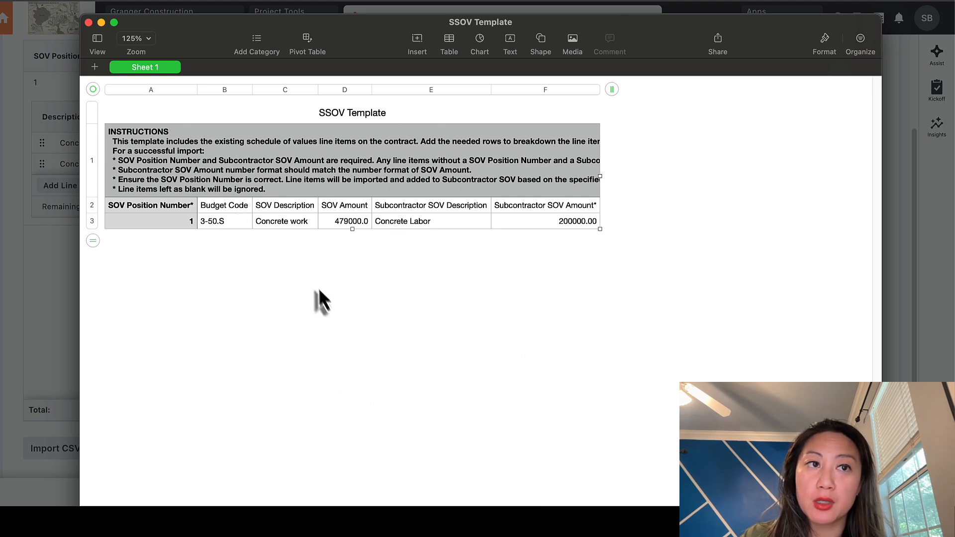
click(89, 23)
click(595, 430)
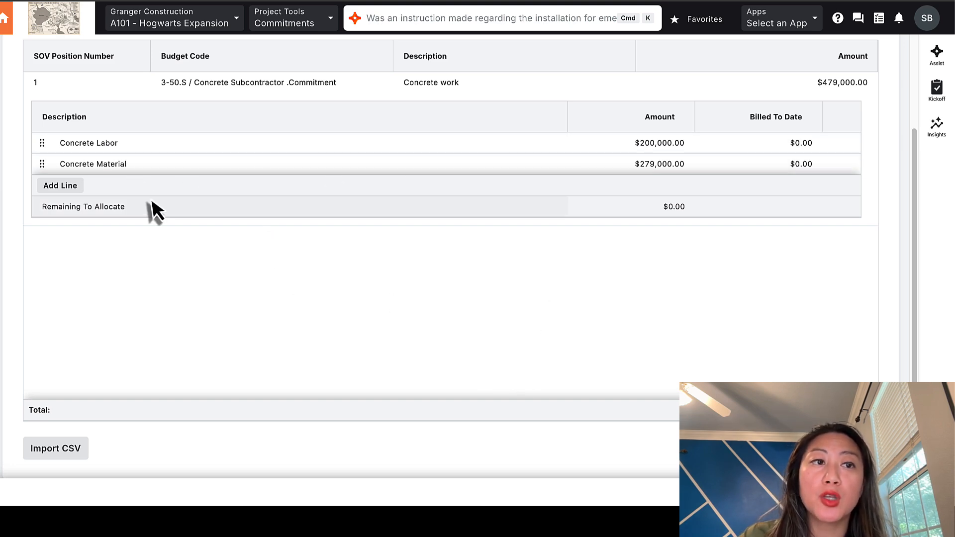
Step: Approve the subcontractor SOV and set the Concrete Work contract's status to Approved, saving the general information
scroll(154, 211, up, 3)
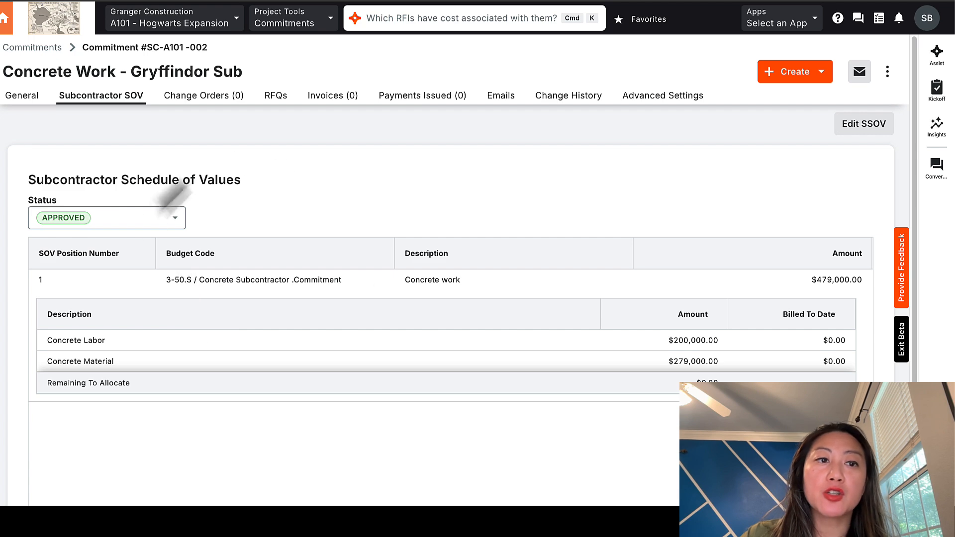
click(24, 102)
click(252, 269)
click(230, 351)
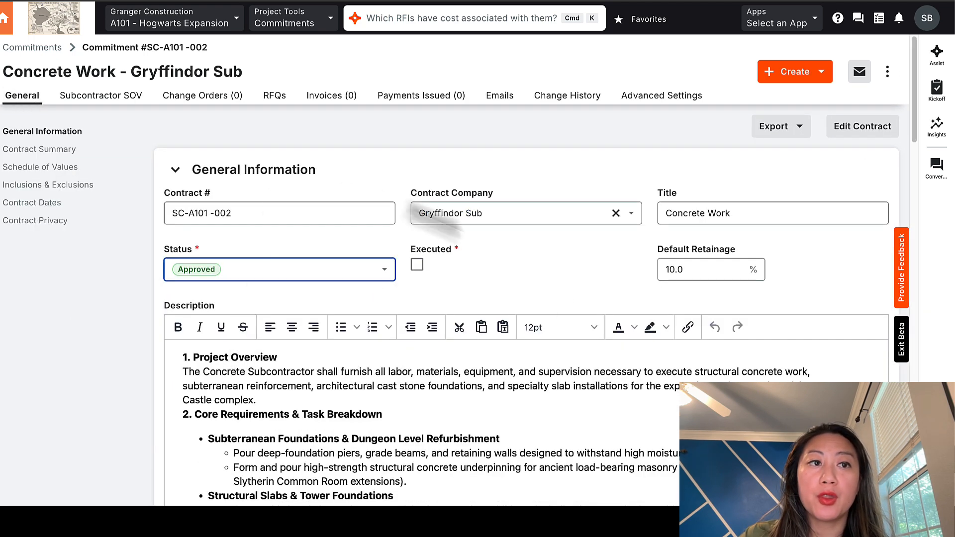
scroll(687, 299, down, 1)
scroll(687, 341, up, 1)
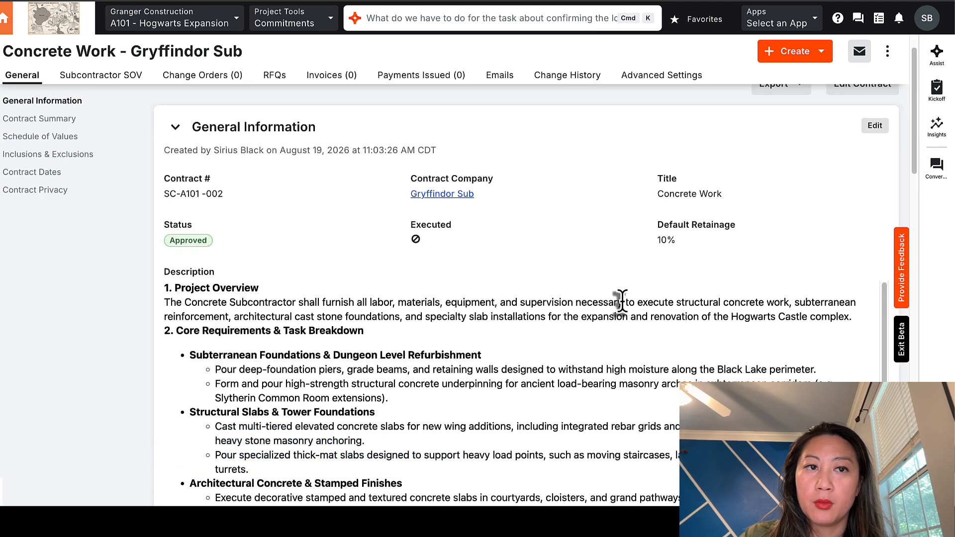
scroll(621, 302, up, 1)
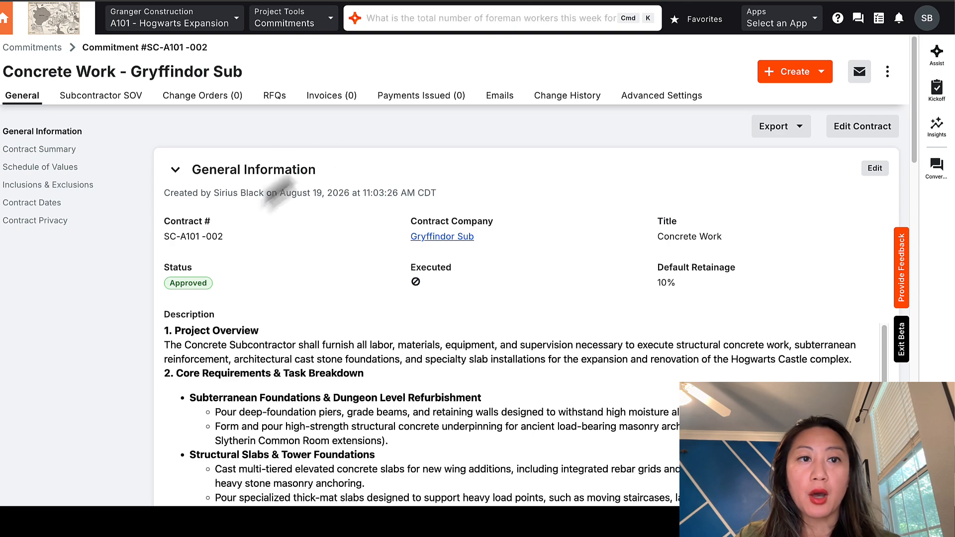
Step: Review the approved subcontract's description, contract summary, Schedule of Values, inclusions and exclusions, dates and privacy settings
scroll(405, 277, down, 5)
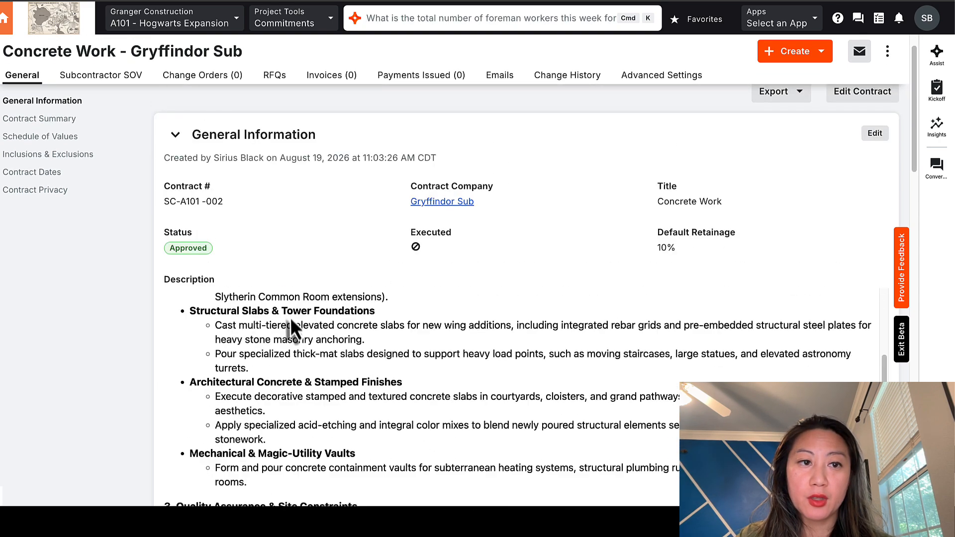
scroll(294, 328, down, 10)
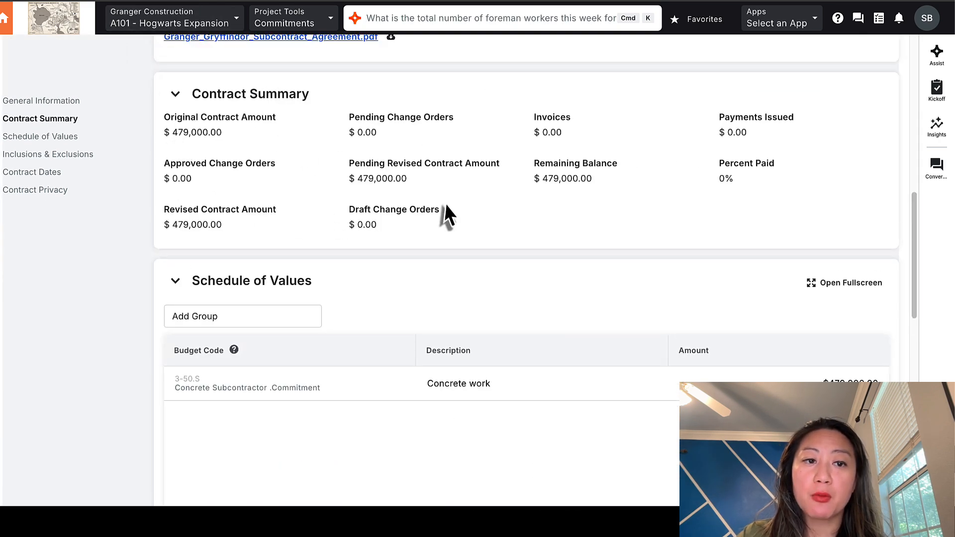
scroll(446, 214, down, 4)
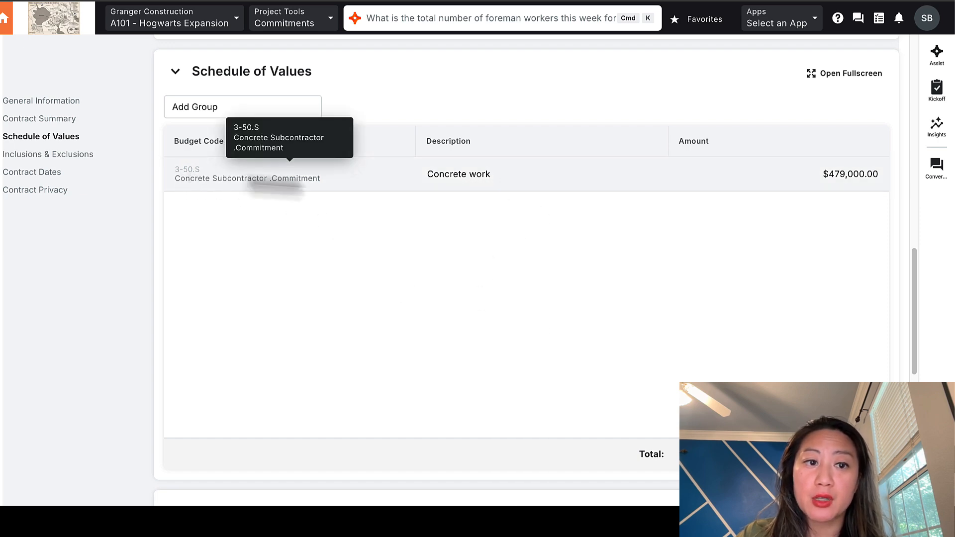
scroll(390, 284, down, 8)
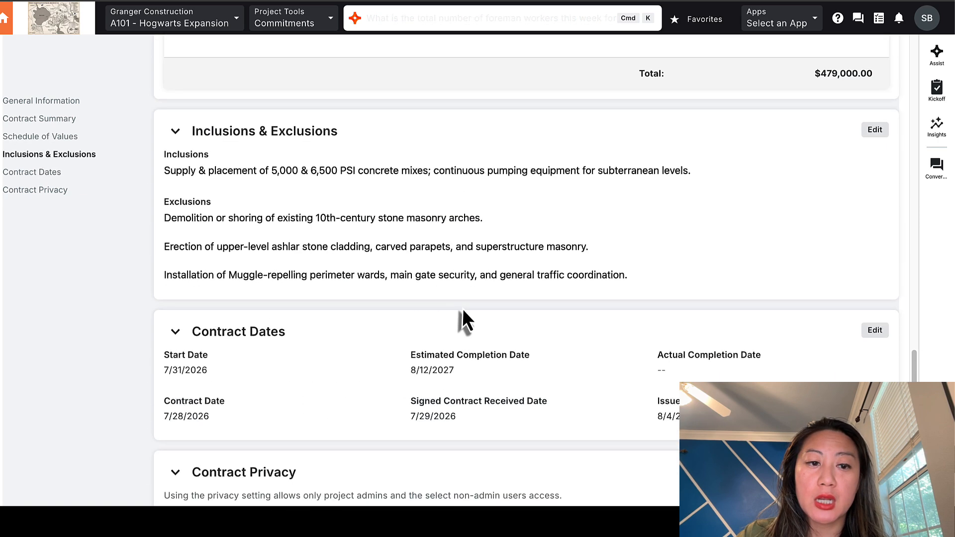
scroll(461, 319, down, 2)
scroll(437, 315, down, 3)
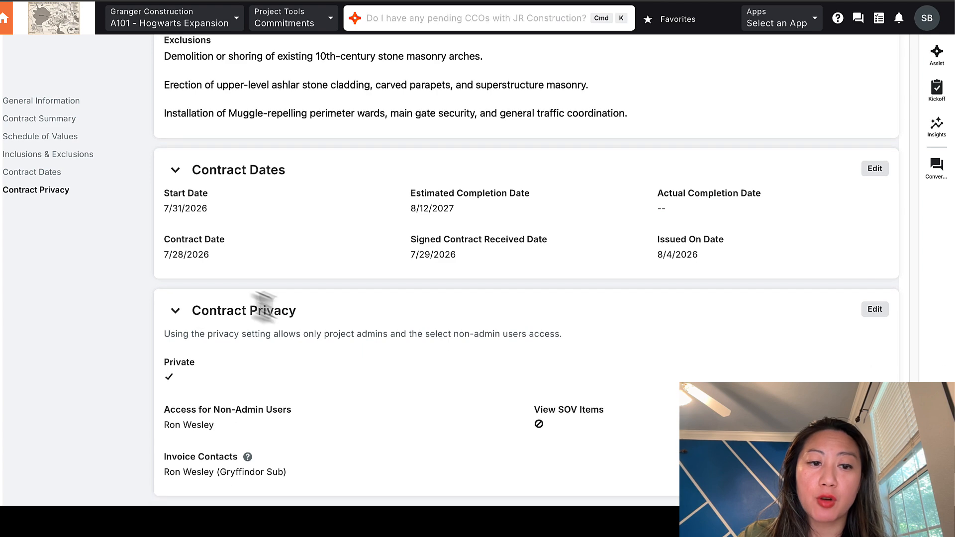
drag(151, 433, 154, 435)
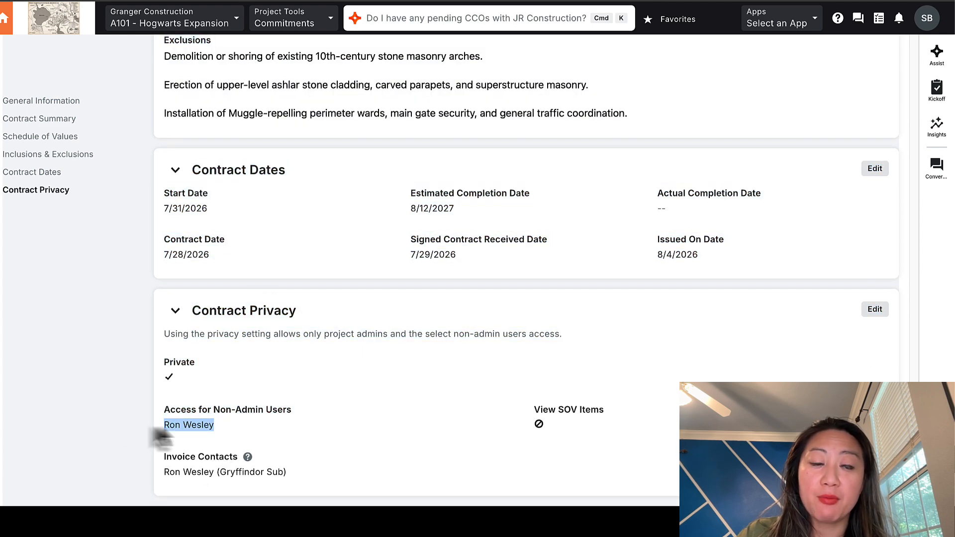
scroll(395, 393, up, 6)
scroll(396, 383, up, 4)
click(109, 99)
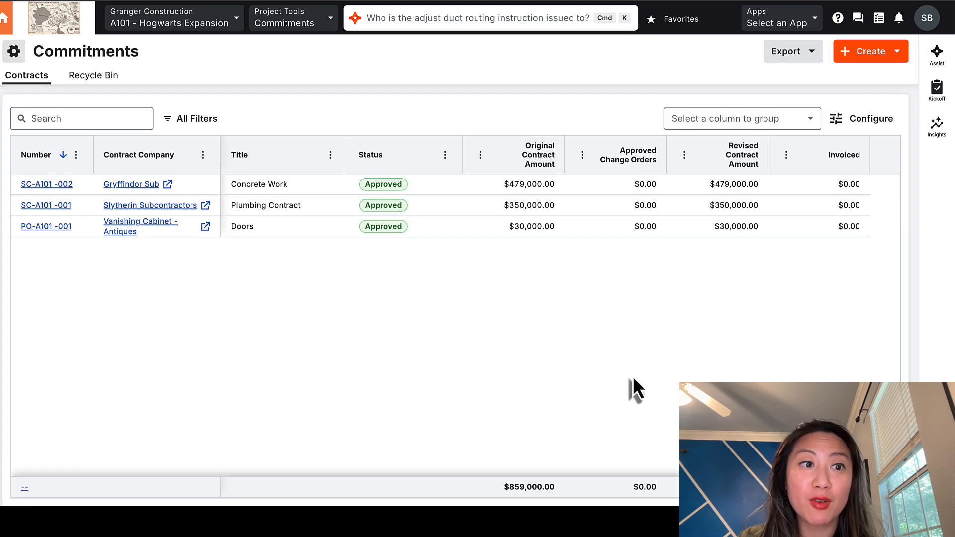
Step: Start a new purchase order from the Commitments list for Vanishing Cabinet - Antiques, titled "Windows"
click(883, 55)
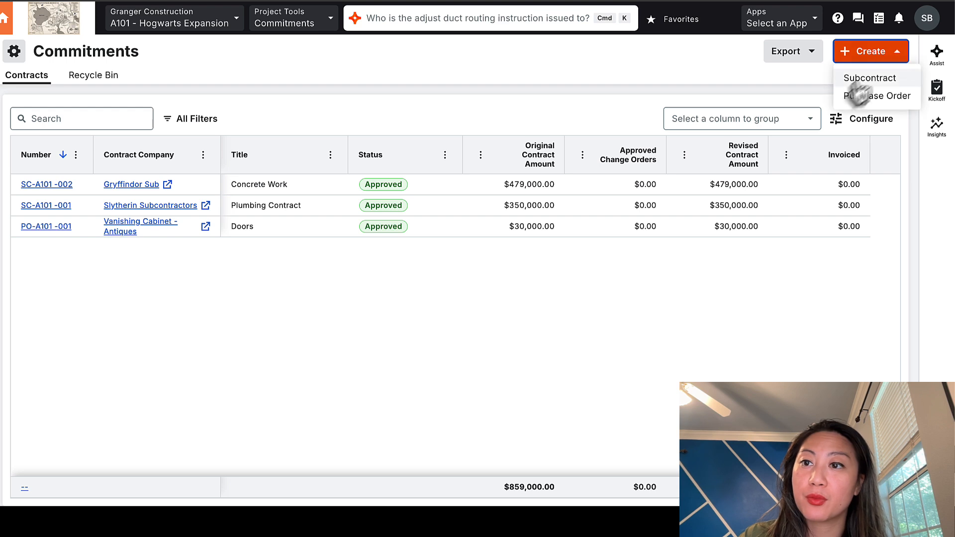
click(865, 96)
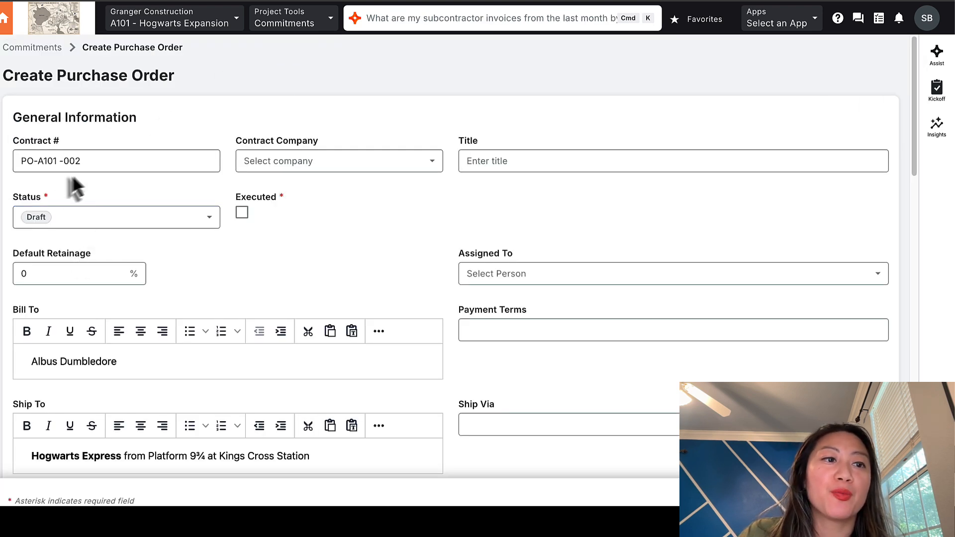
click(82, 162)
click(336, 165)
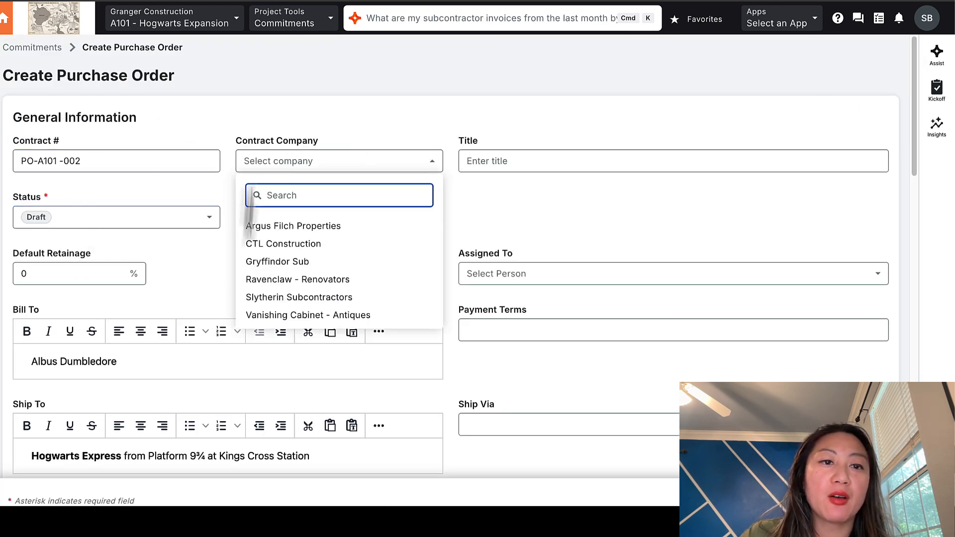
click(364, 318)
click(533, 161)
text(Windows)
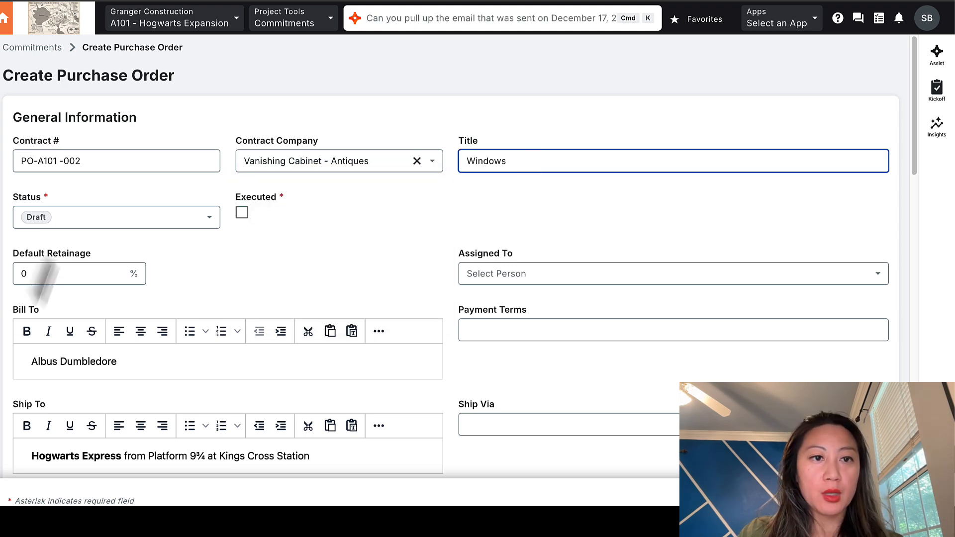
Step: Assign the purchase order to the CTL Construction contact and set Ship Via to Owl
scroll(121, 279, down, 1)
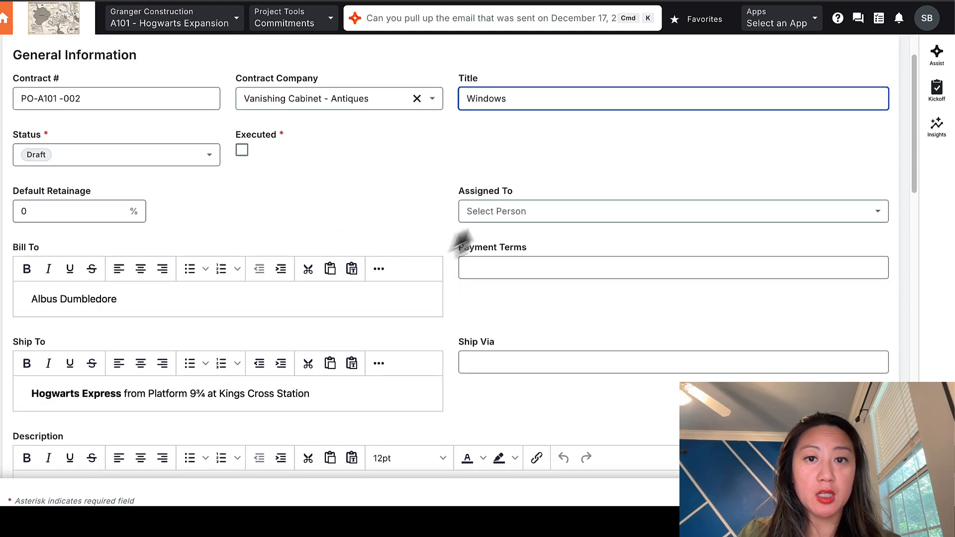
scroll(462, 239, down, 1)
click(544, 188)
click(545, 252)
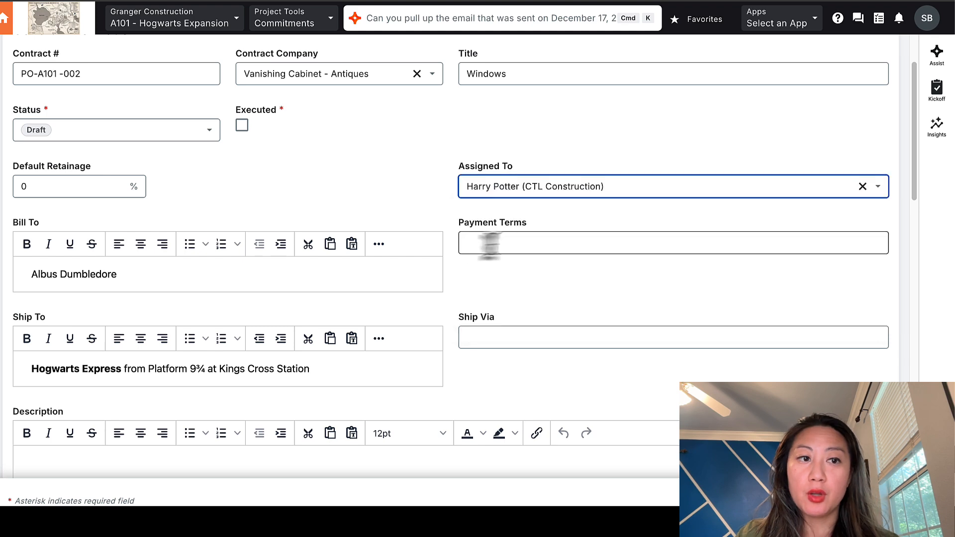
scroll(199, 276, down, 2)
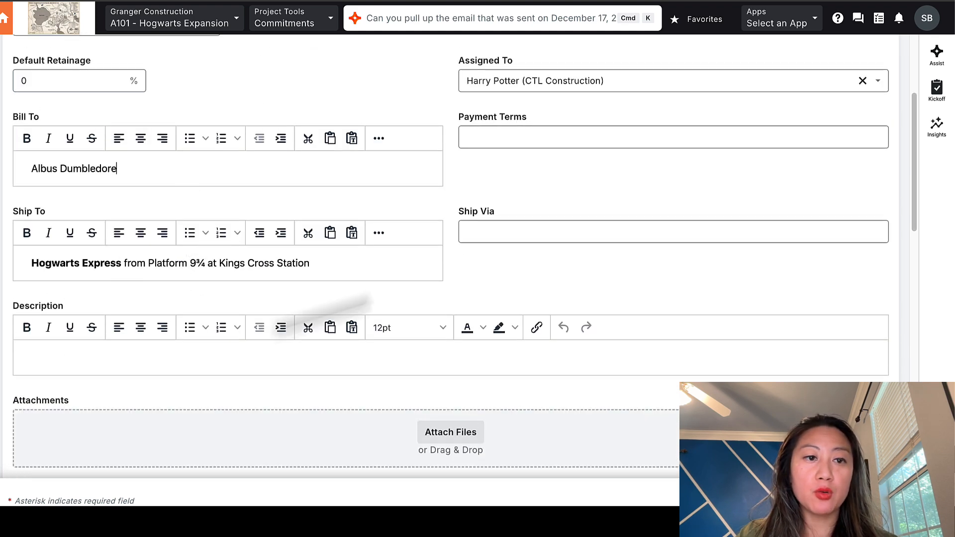
scroll(467, 249, down, 1)
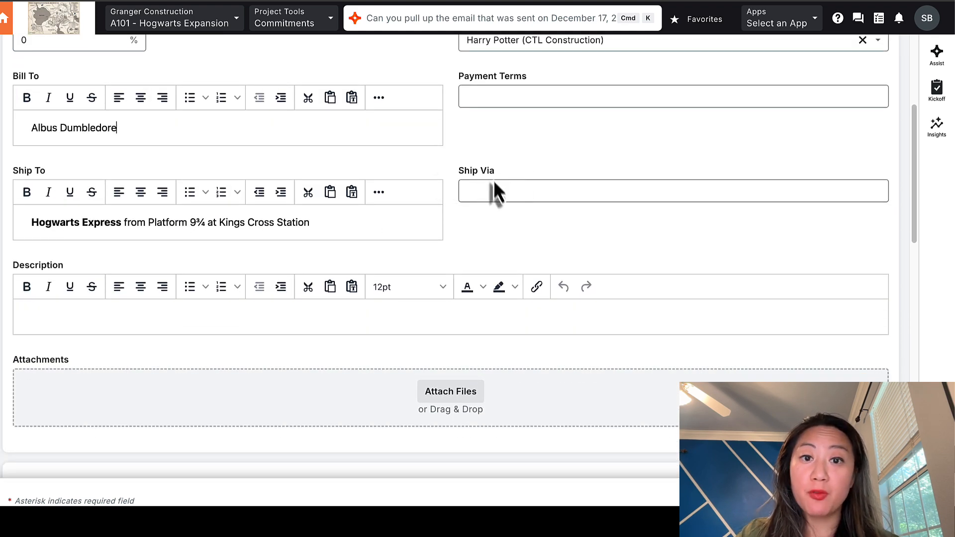
click(493, 186)
key(Down)
key(Return)
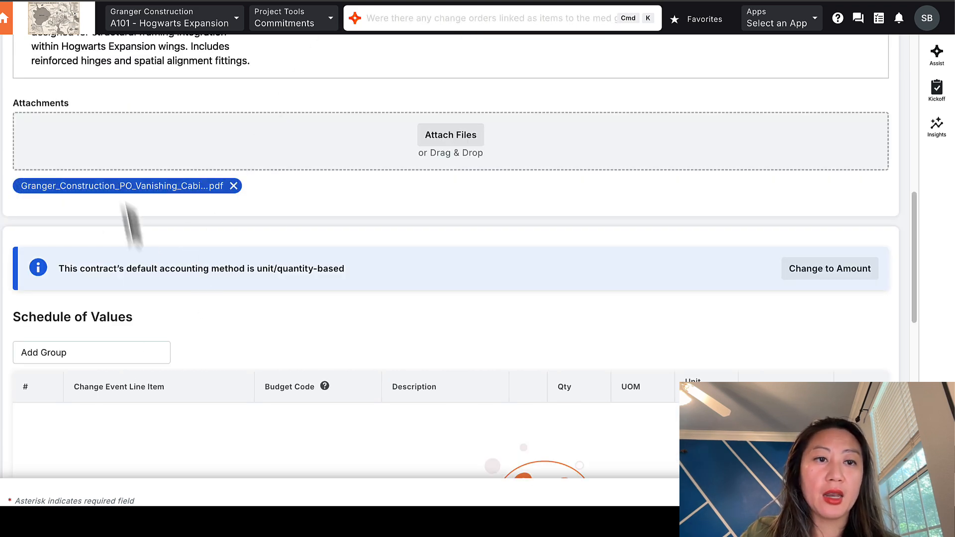
Step: Open the Windows purchase order's Contract Dates section for editing and bring up the Contract Date calendar
scroll(395, 195, down, 3)
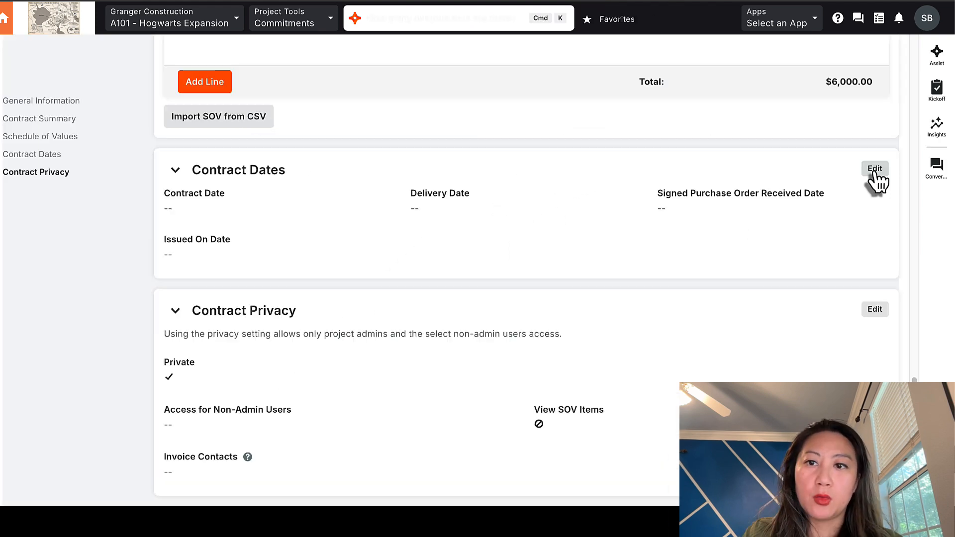
click(874, 177)
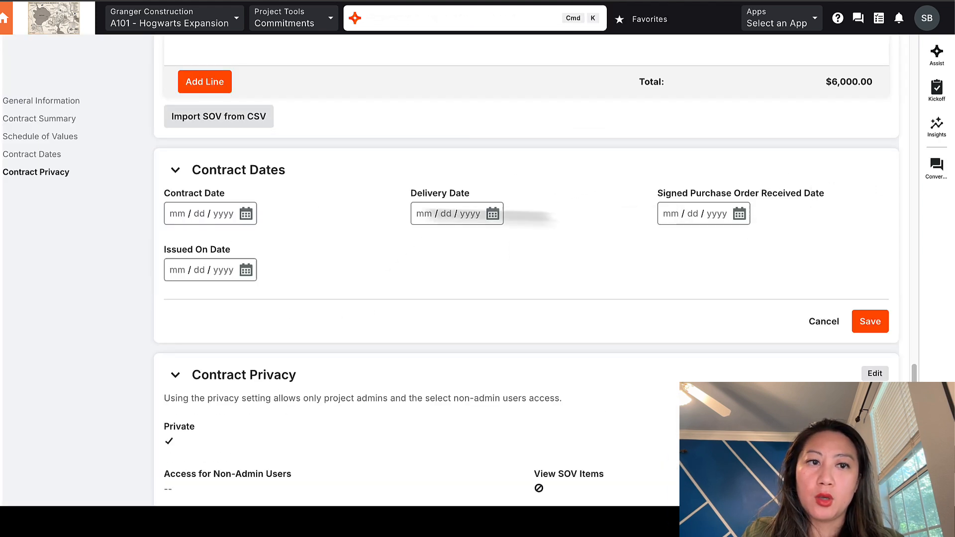
click(246, 215)
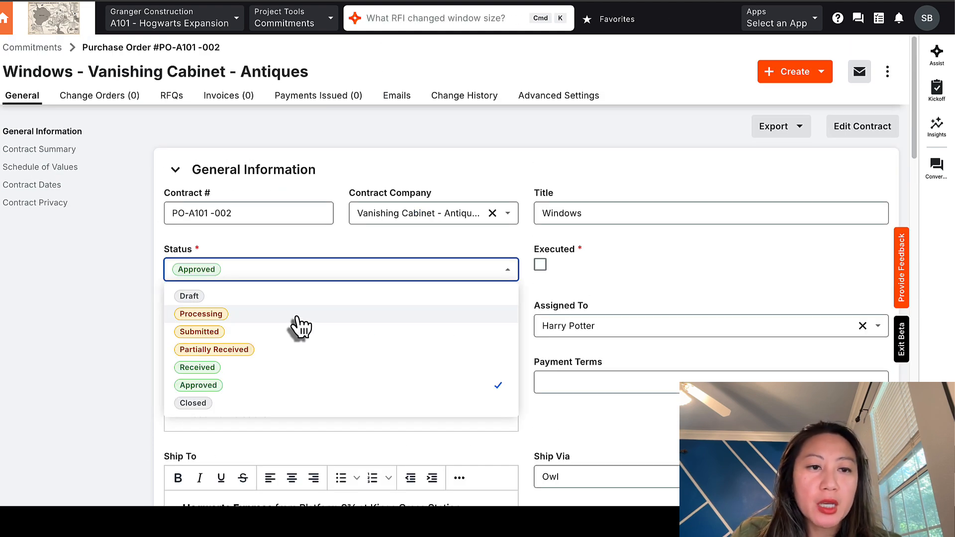
Step: Set the Windows purchase order's status to Processing, save the general information, and review the saved details
click(300, 314)
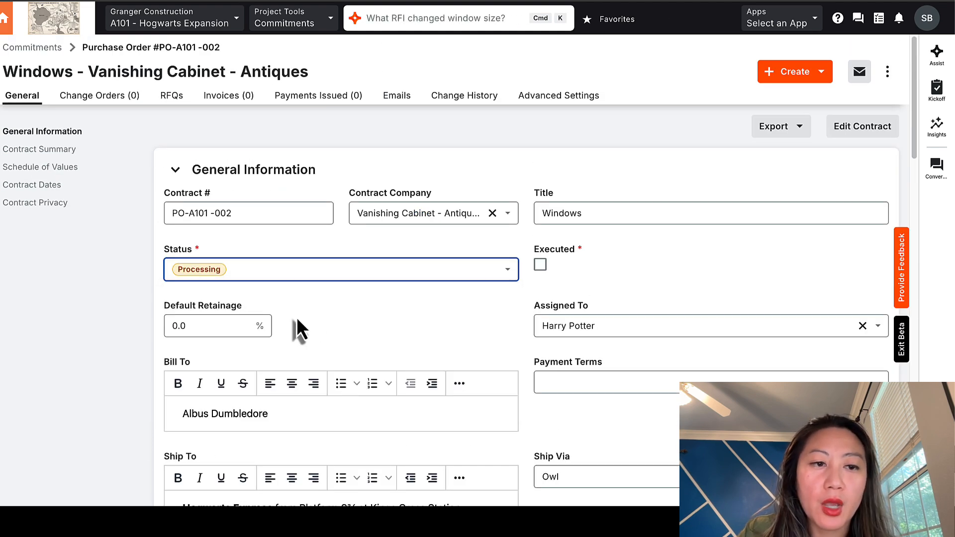
click(729, 256)
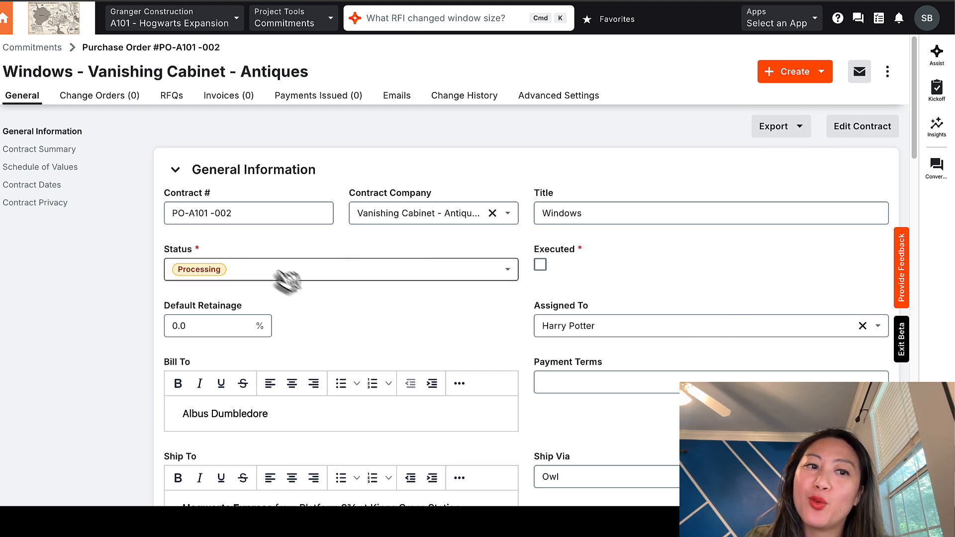
click(23, 95)
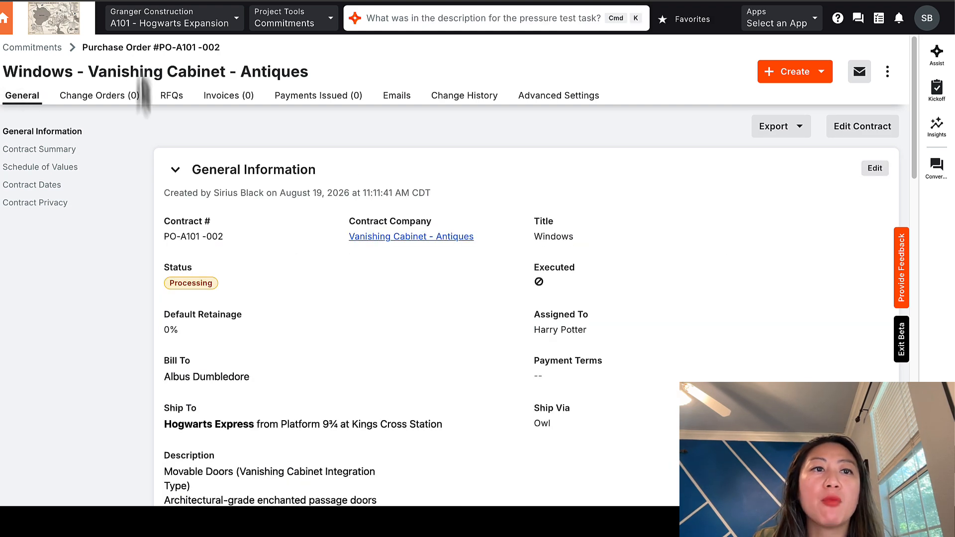
scroll(401, 337, down, 1)
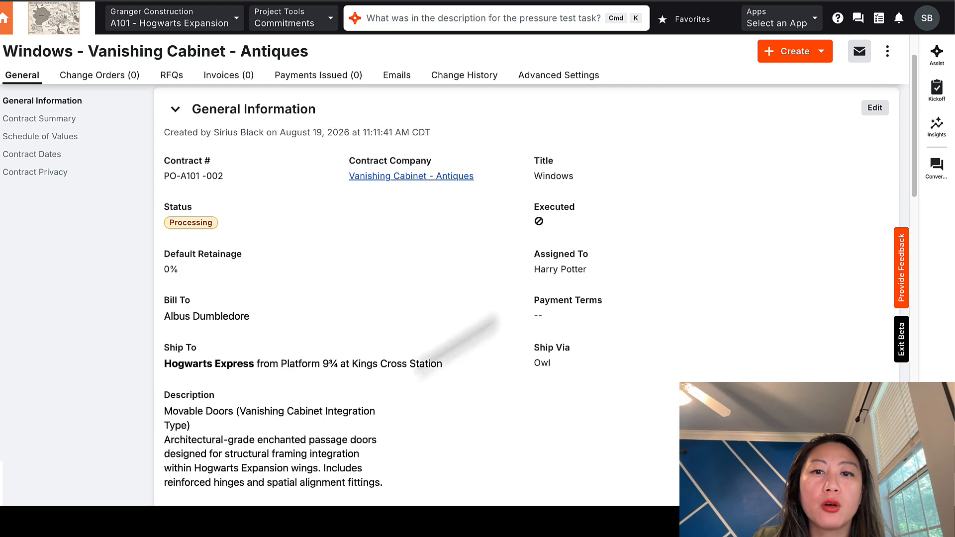
scroll(464, 283, down, 6)
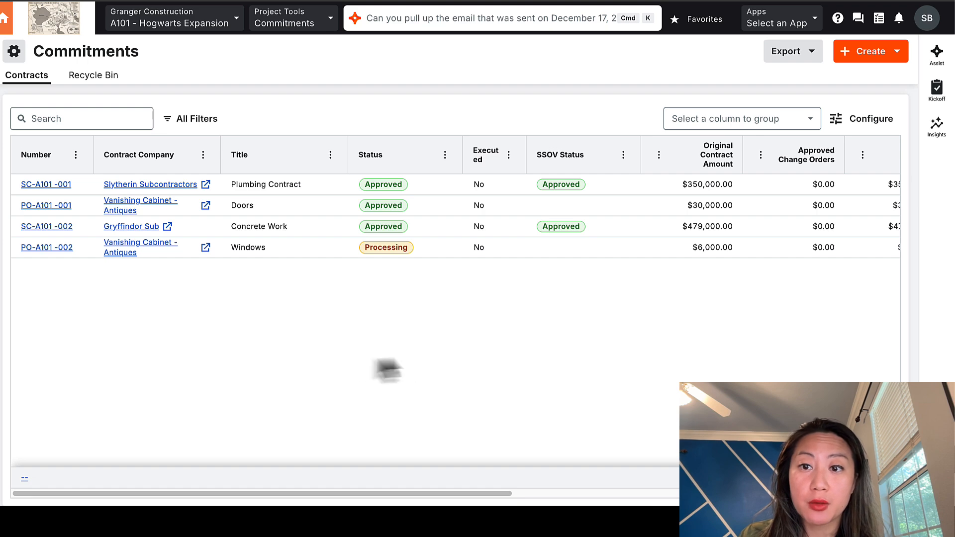
Step: Pin the Contract Company column with Pin Left in the Commitments list, checking it against the financial columns
drag(441, 494, 829, 503)
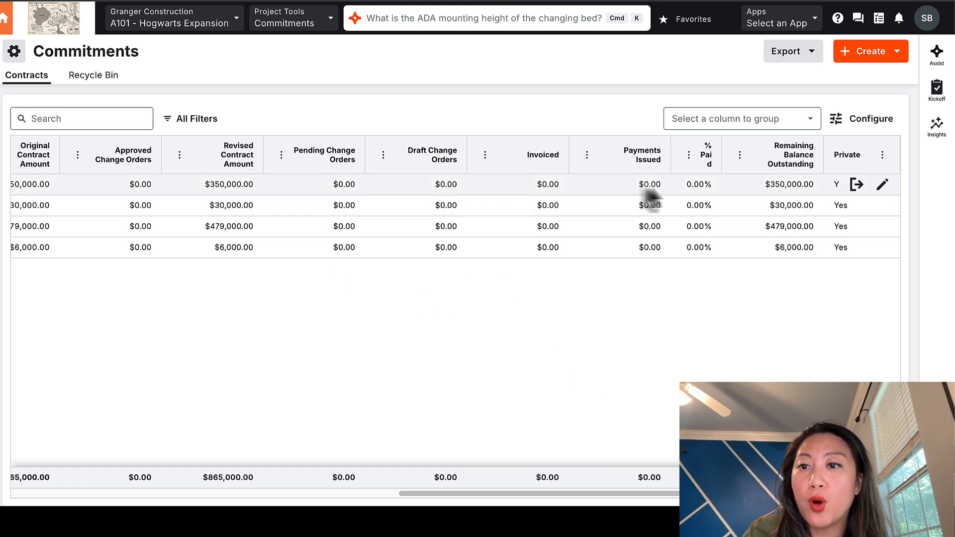
scroll(644, 475, left, 10)
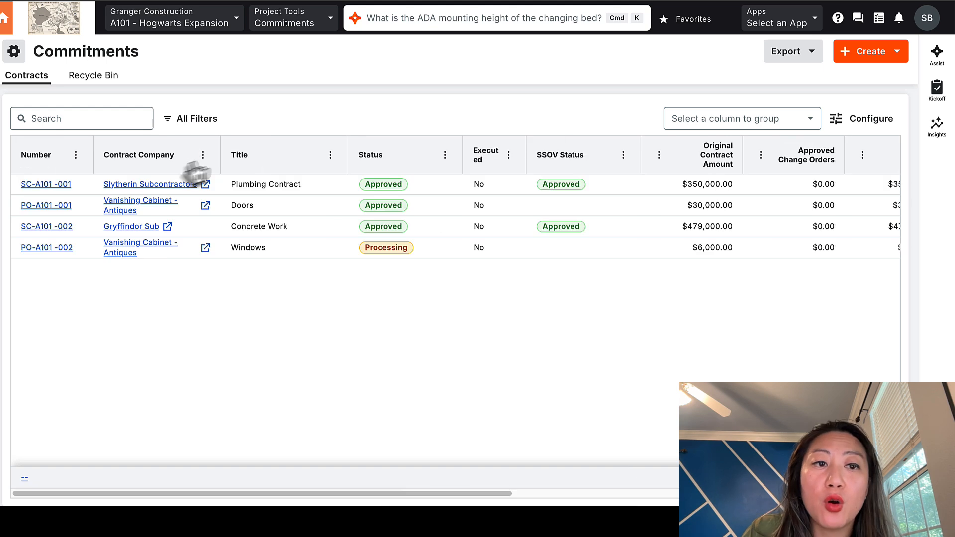
click(203, 154)
mouse_move(226, 200)
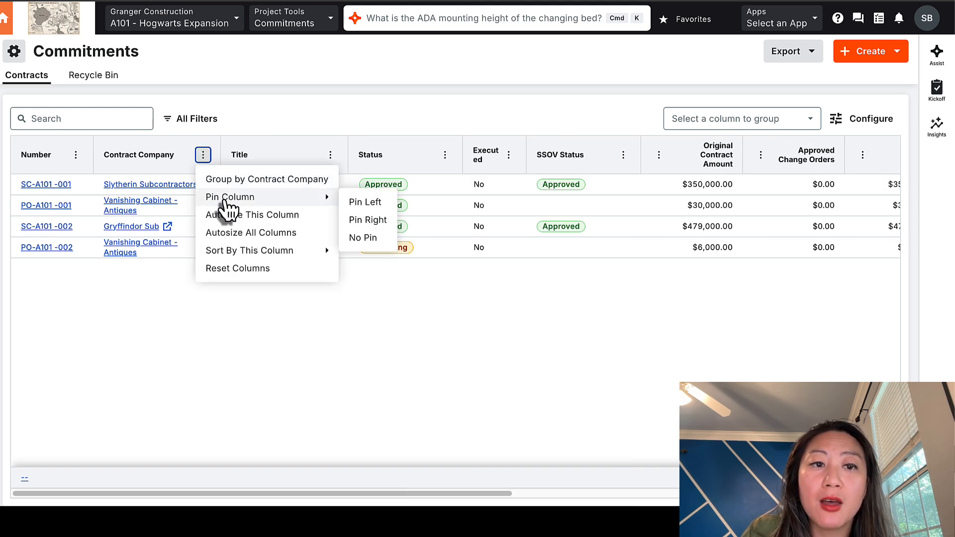
click(371, 204)
click(340, 186)
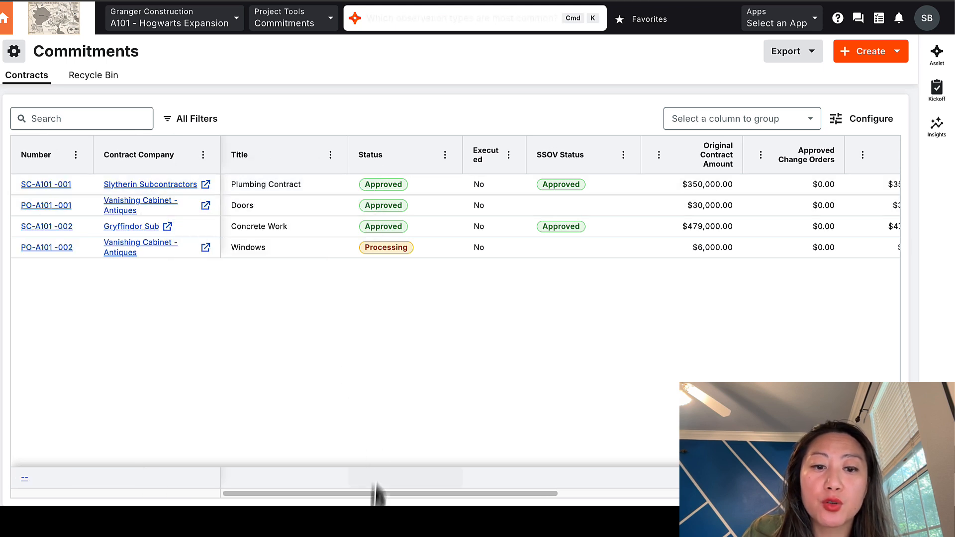
drag(371, 495, 336, 468)
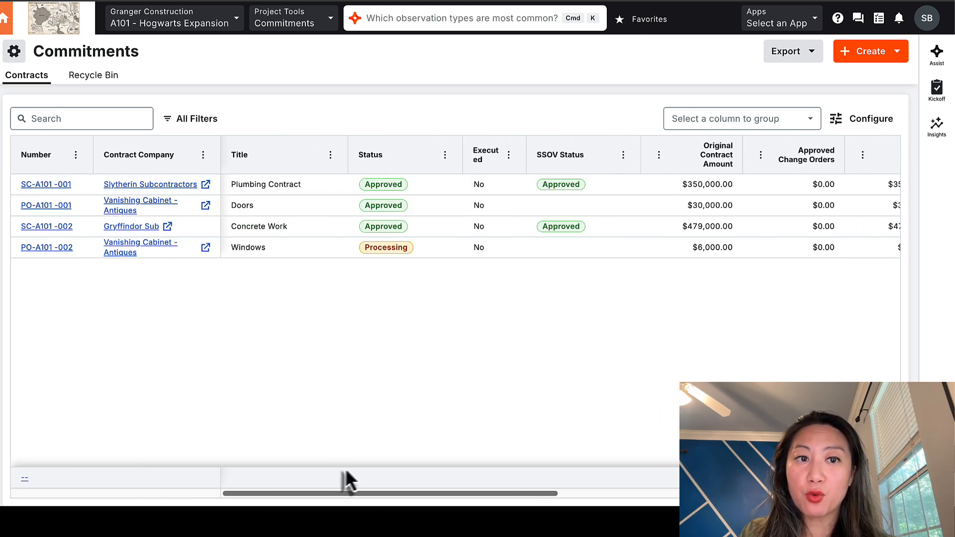
scroll(346, 467, right, 10)
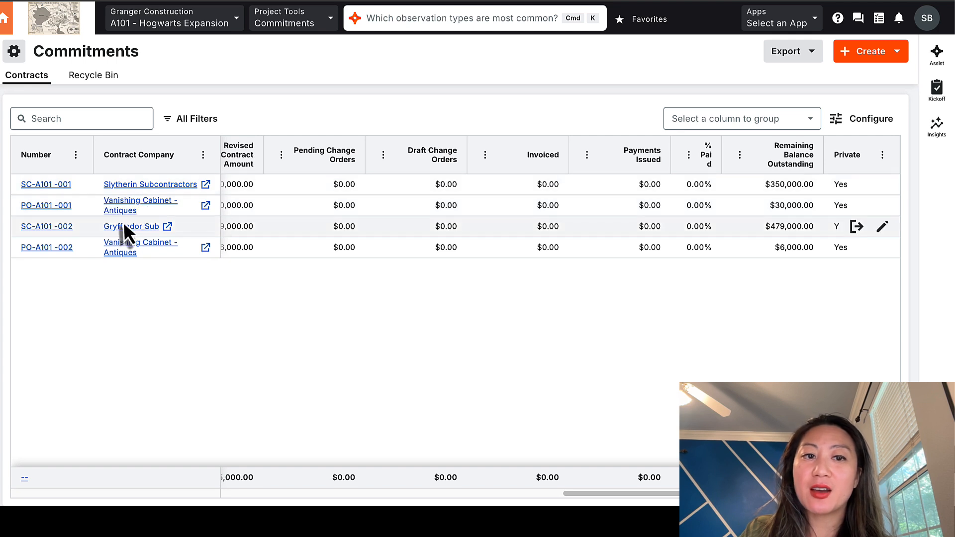
scroll(303, 203, left, 10)
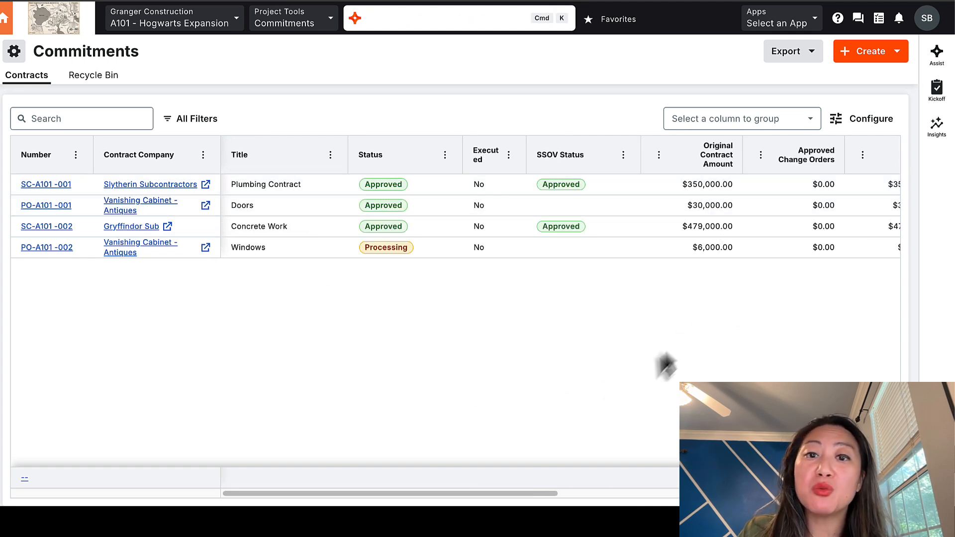
Step: Hide the Executed, SSOV Status, Draft Change Orders, Invoiced, Payments Issued, % Paid and Private columns, and open the list's export options
click(878, 122)
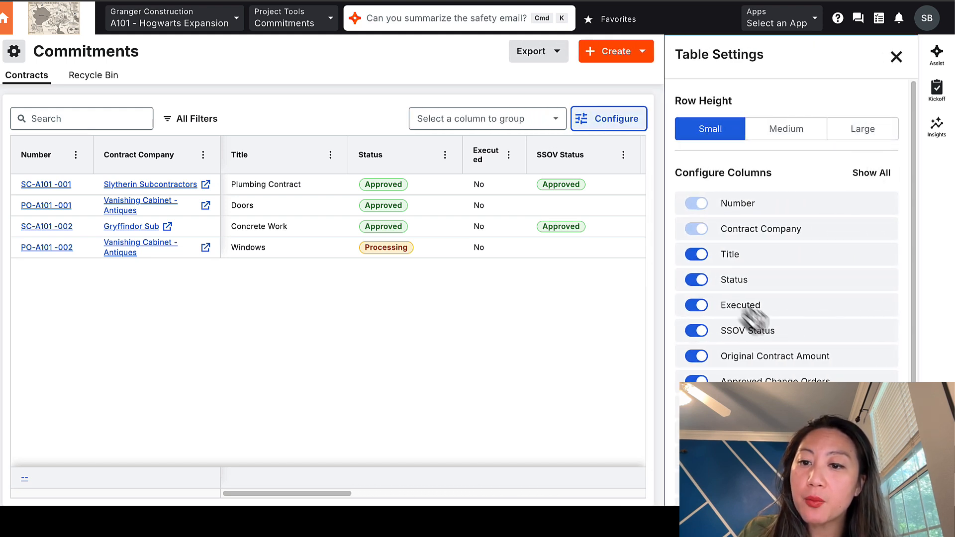
scroll(740, 304, down, 2)
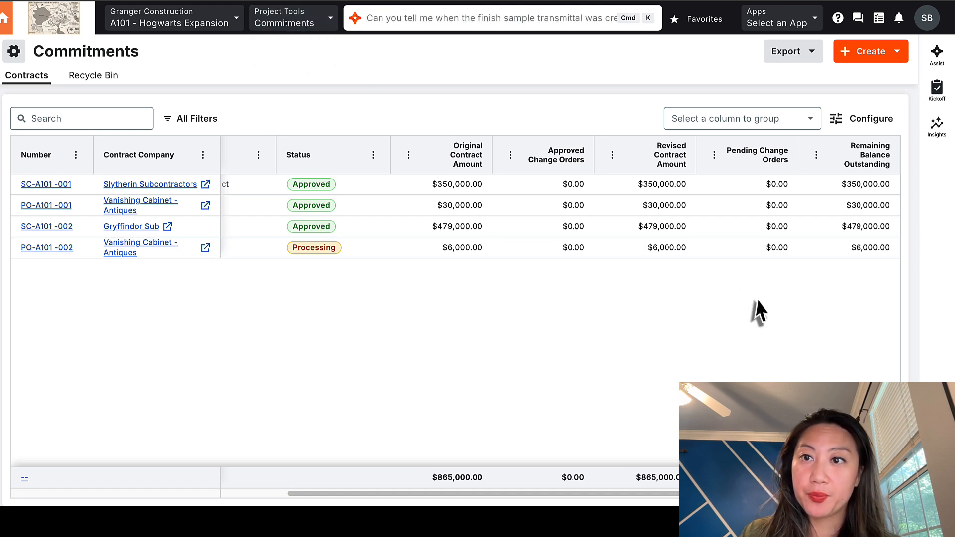
click(797, 53)
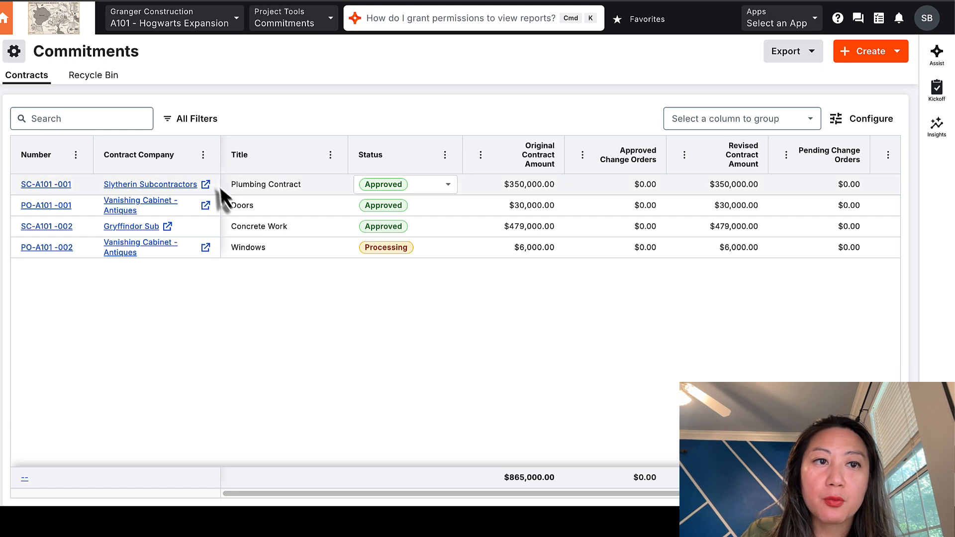
Step: Filter the commitments by the Approved status, and clear the status filter
click(191, 121)
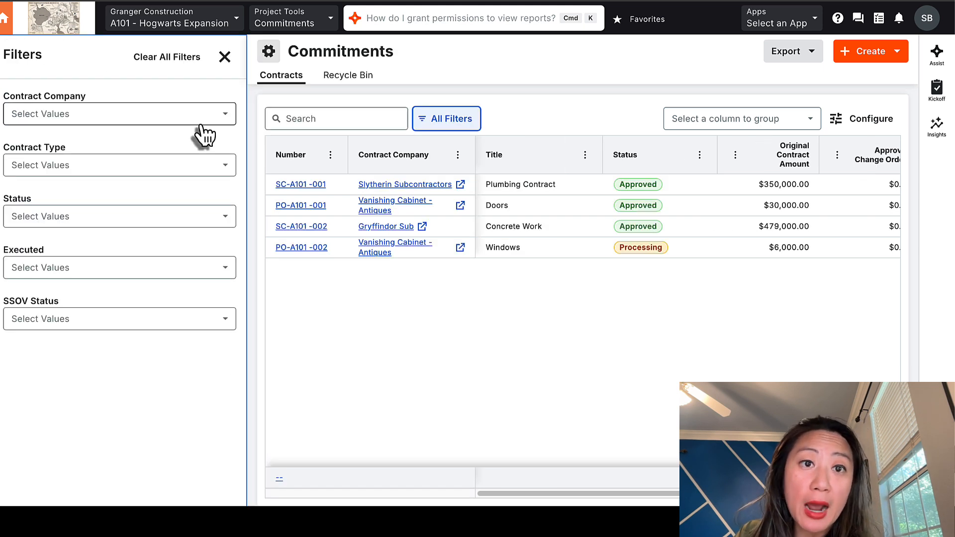
click(172, 214)
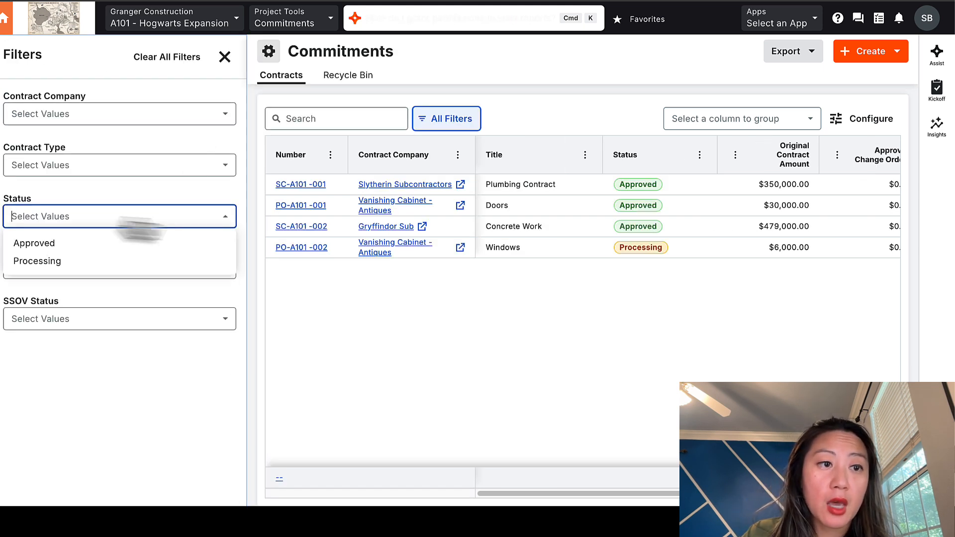
click(77, 244)
click(537, 386)
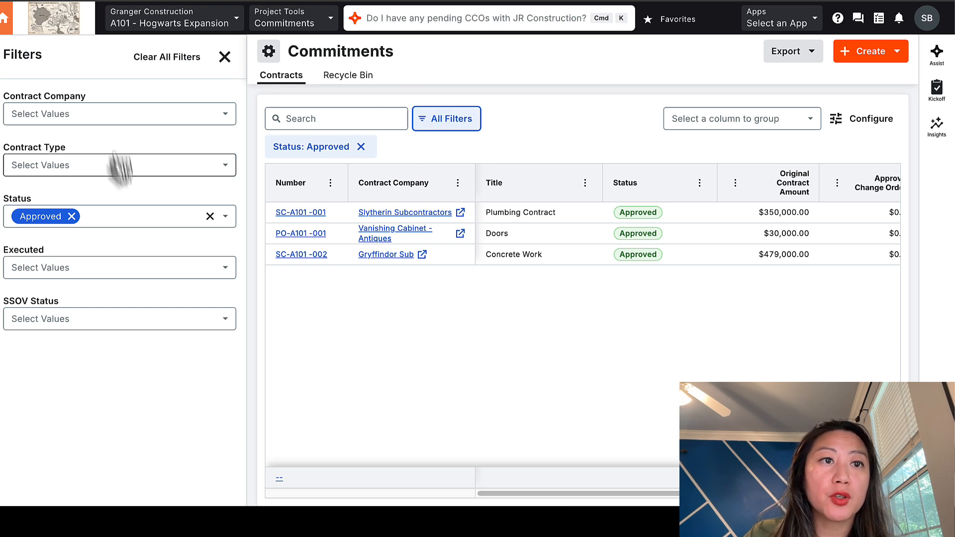
click(210, 216)
Step: Filter the commitments by the Subcontract contract type, clear that filter and close the filters
click(194, 166)
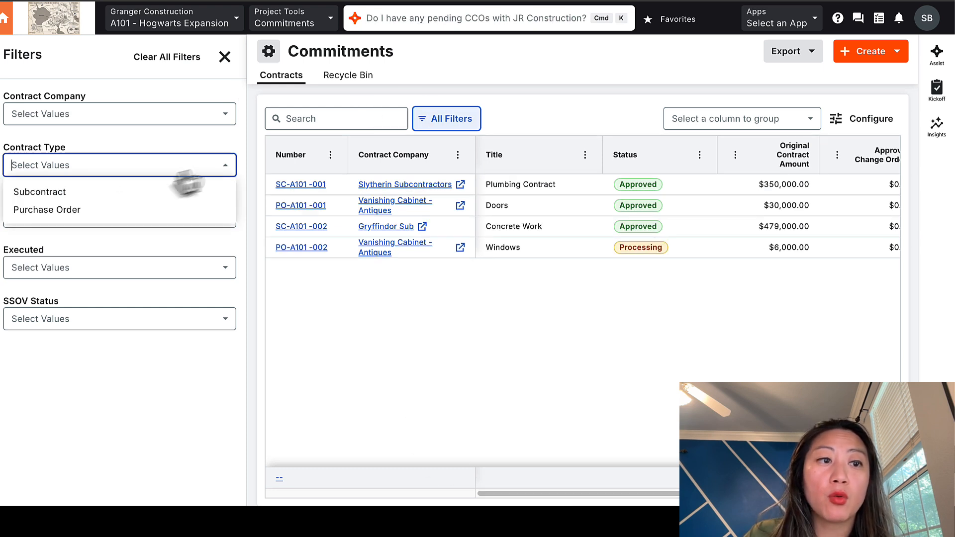
click(90, 195)
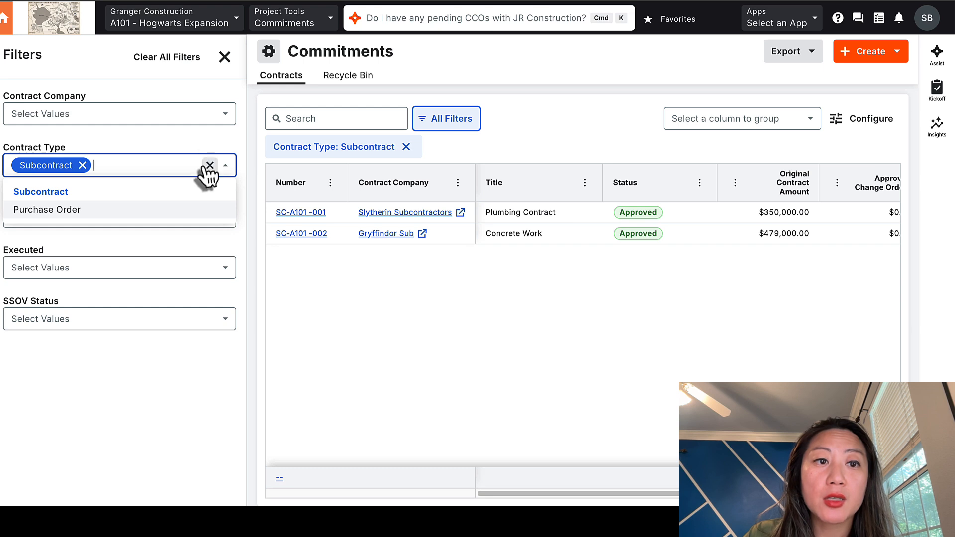
click(208, 165)
click(138, 167)
click(447, 119)
Step: Group the commitments by Status, expand the Approved and Processing groups, and remove the grouping
click(704, 118)
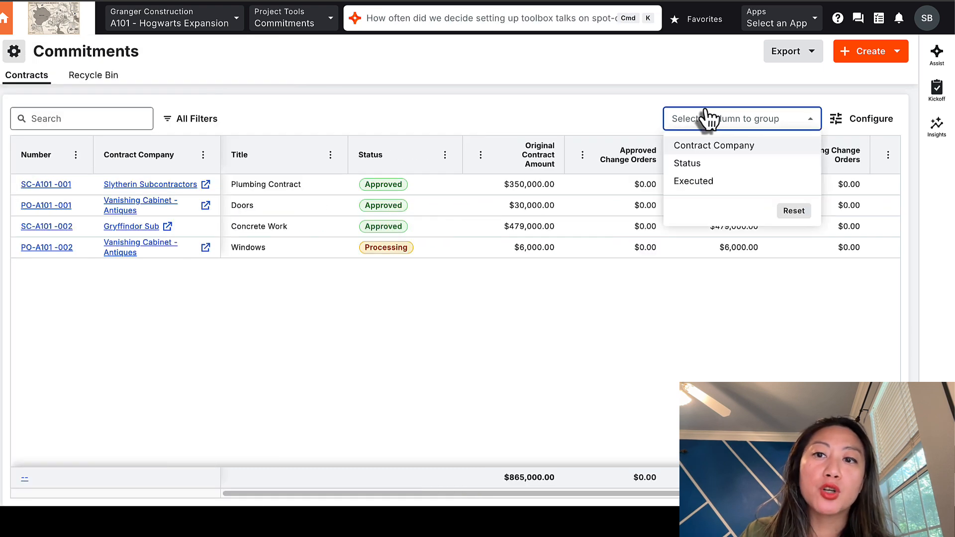
click(703, 162)
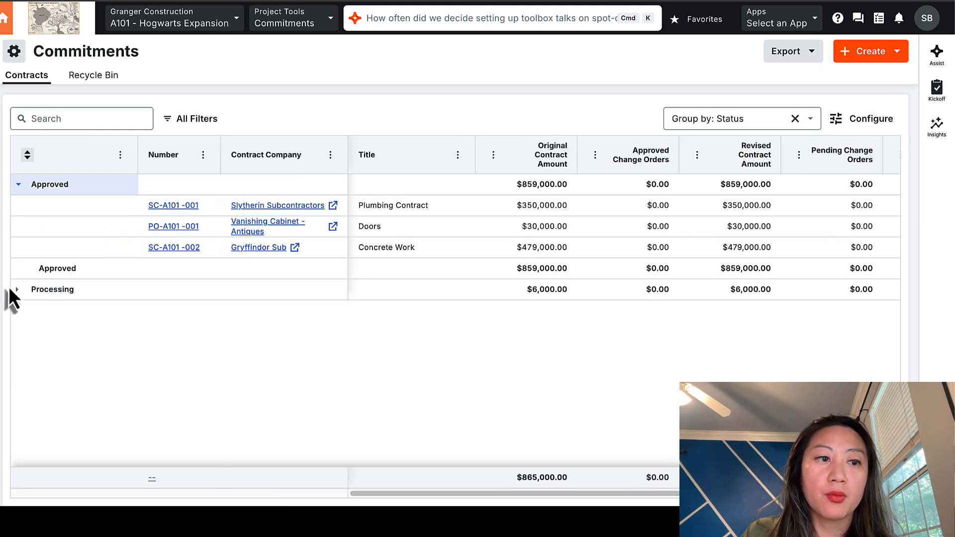
click(18, 289)
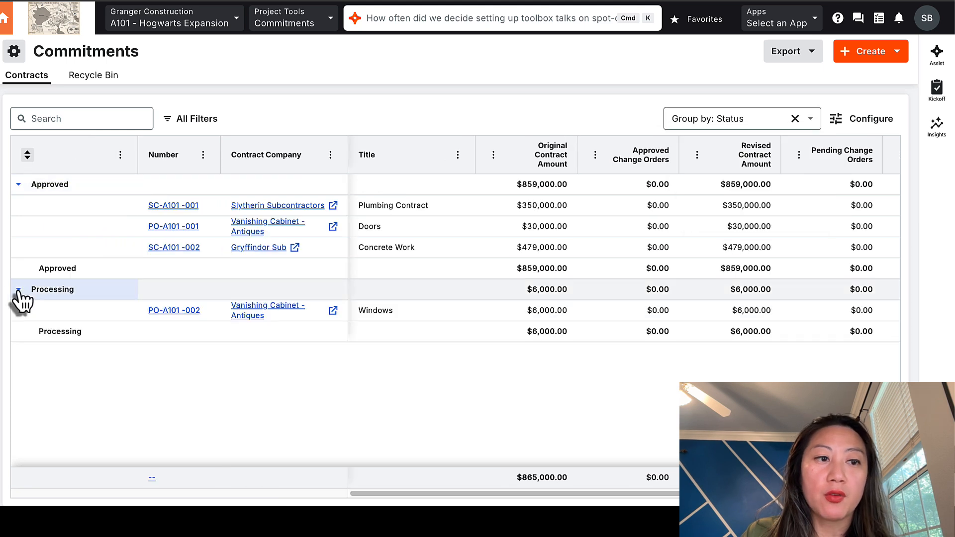
click(795, 118)
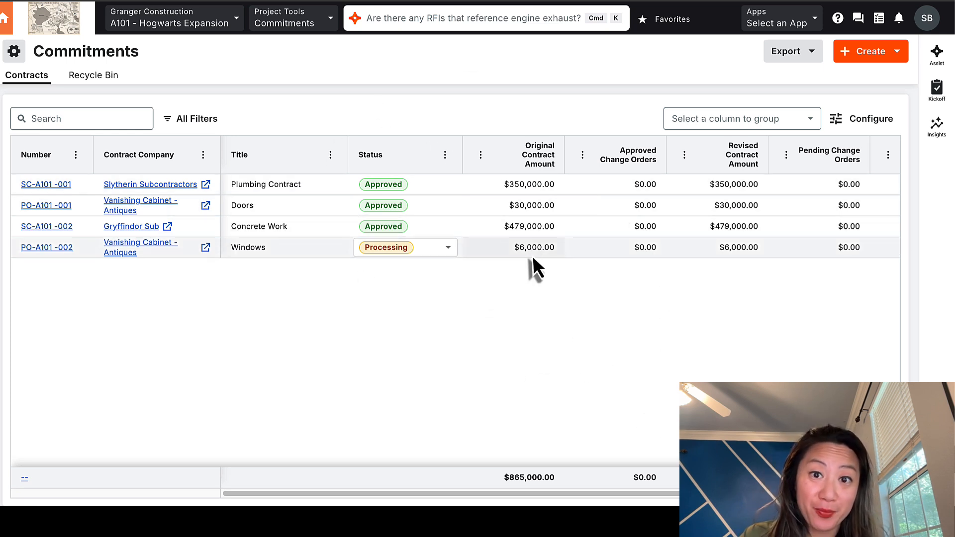
Step: Switch to the project's Budget and examine Committed Costs and Pending Cost Changes for the concrete, doors and windows, and plumbing cost codes
click(518, 479)
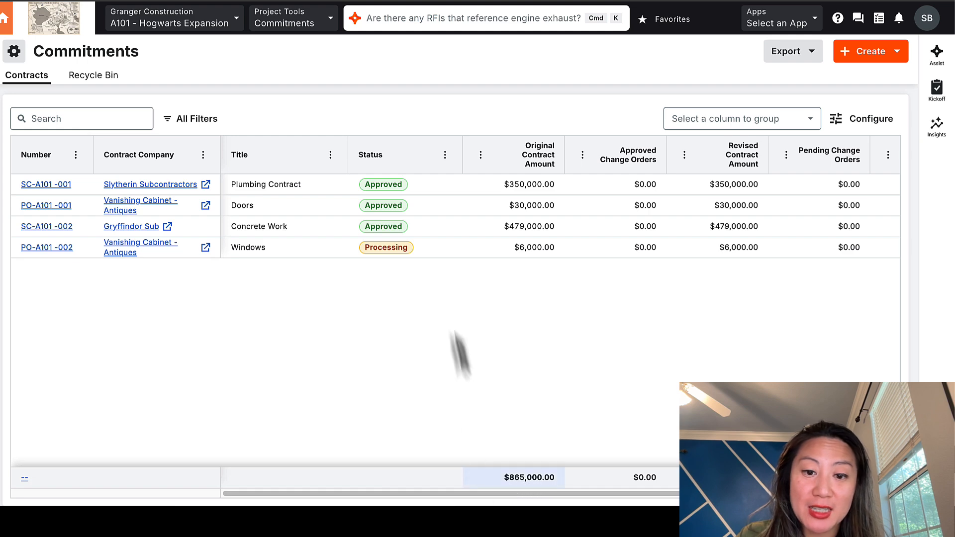
click(289, 22)
click(94, 366)
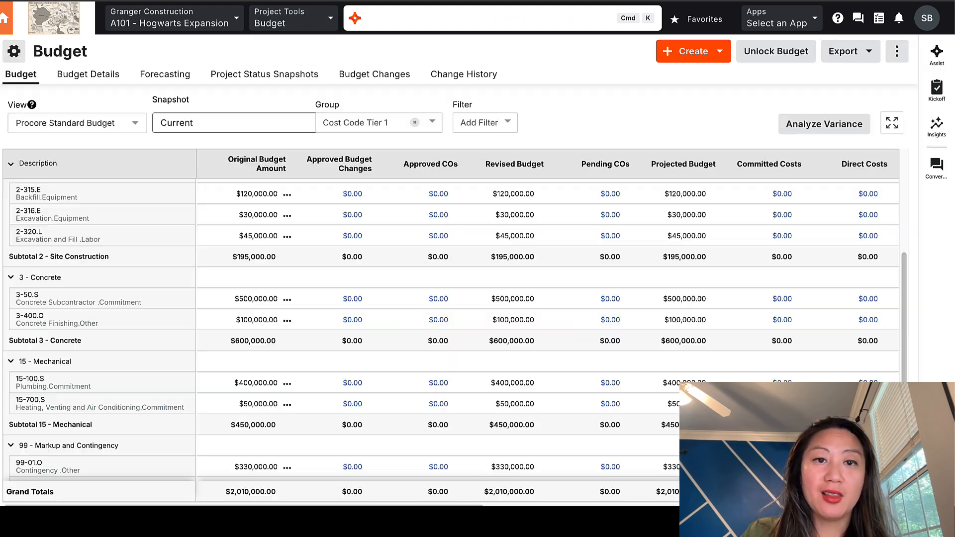
mouse_move(515, 165)
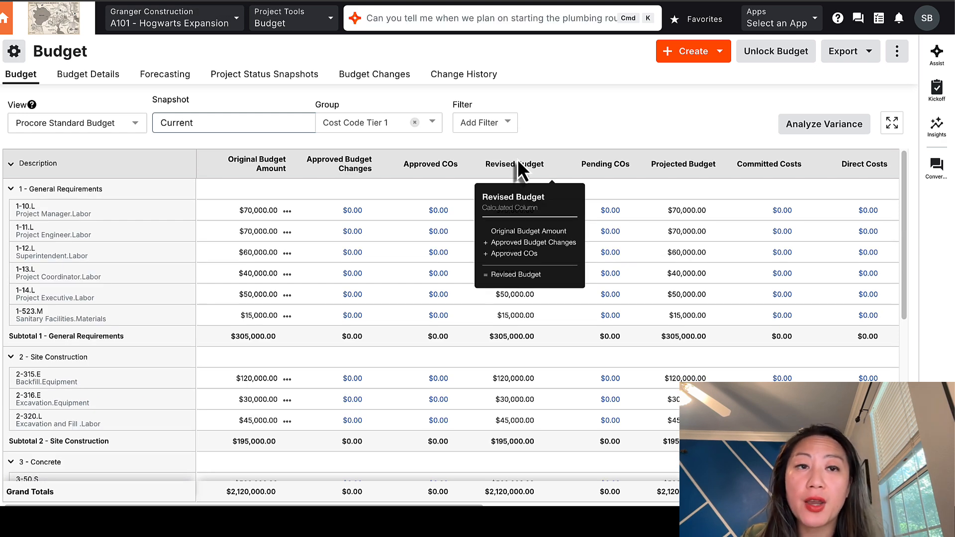
scroll(518, 164, right, 10)
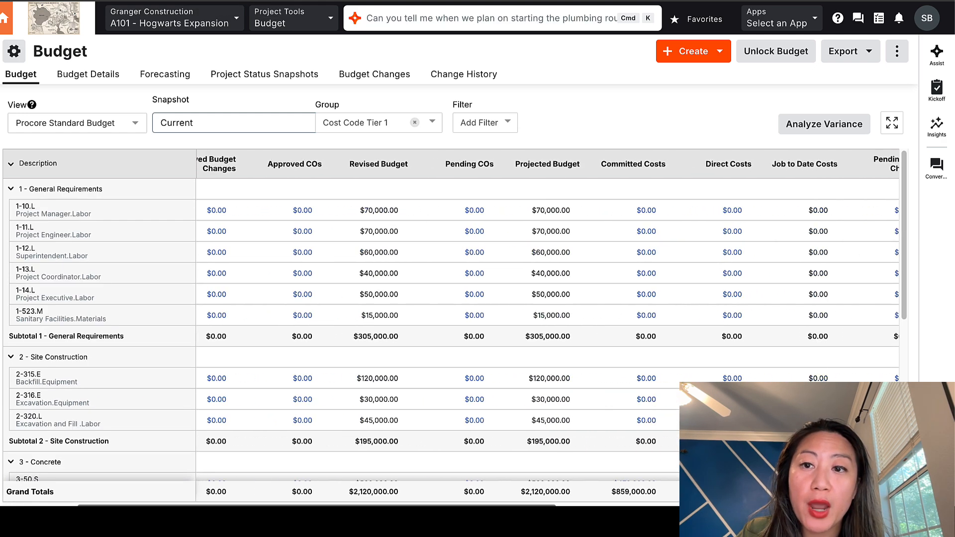
scroll(512, 380, down, 5)
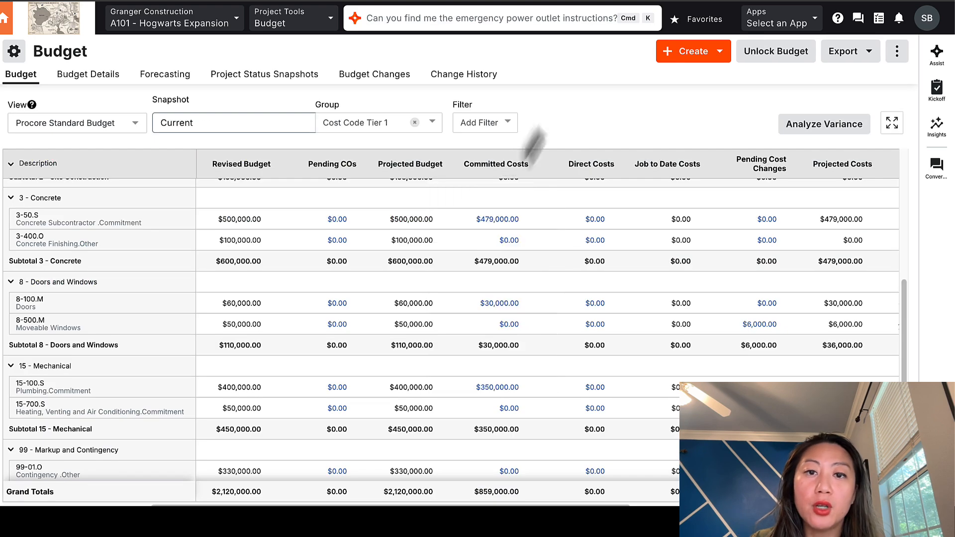
mouse_move(512, 160)
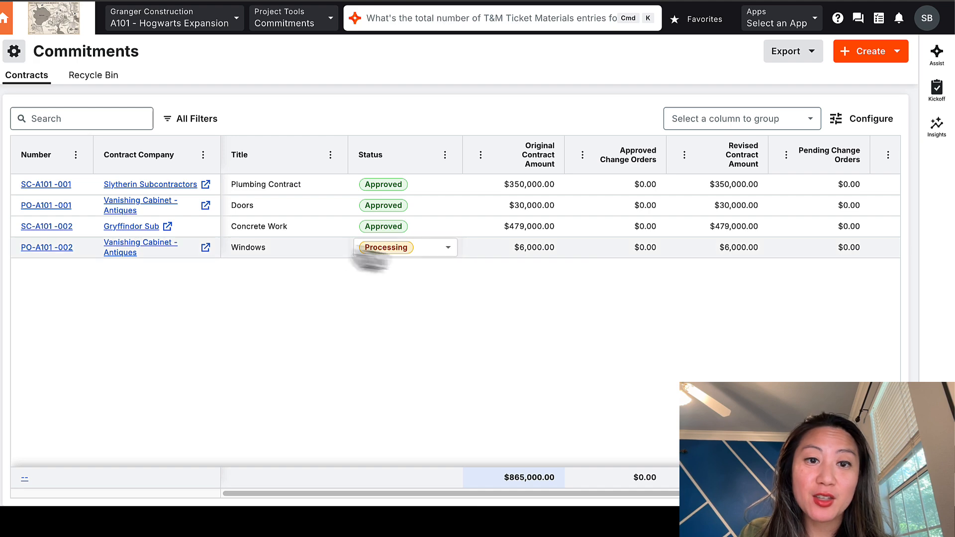
Step: Set the Windows purchase order's status to Approved in the Commitments list
click(426, 251)
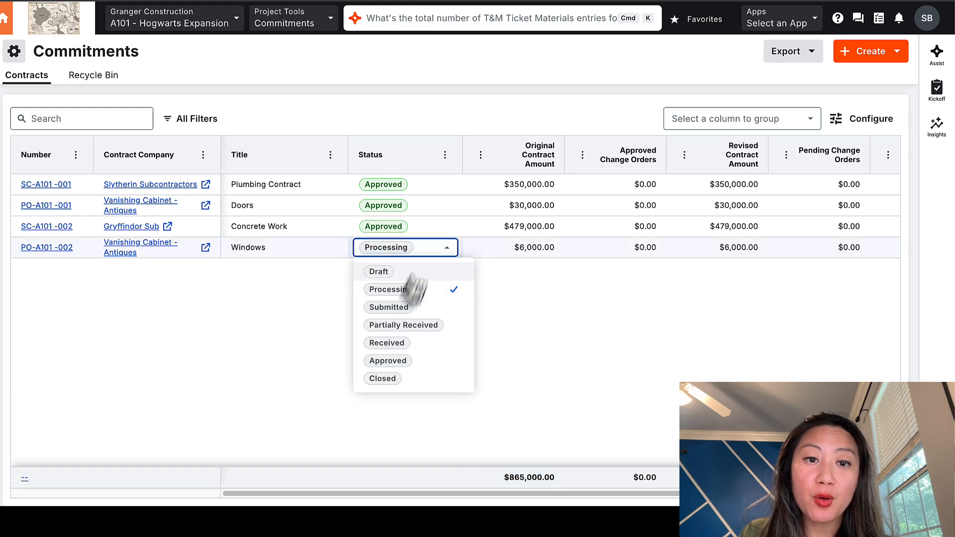
click(387, 361)
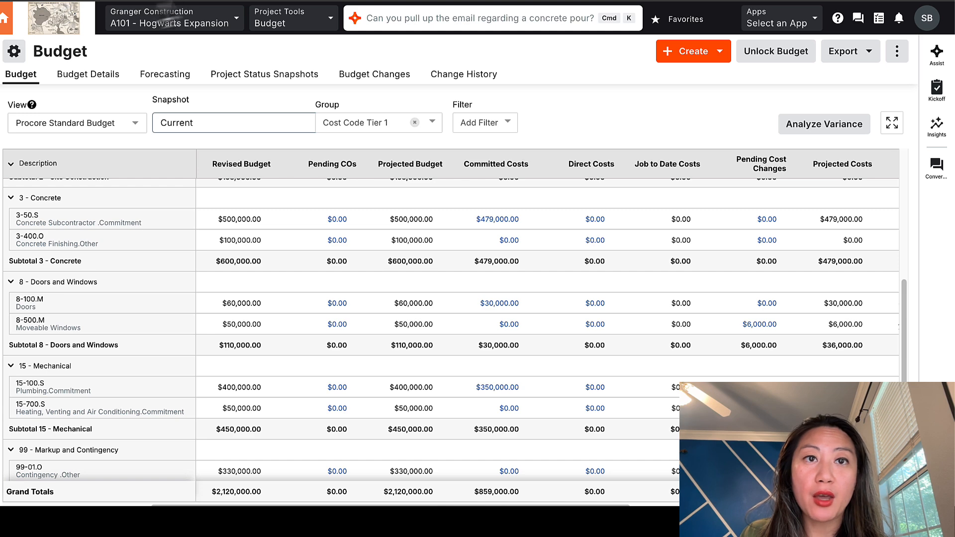
Step: Refresh the Budget and view the Committed Costs breakdown for the Moveable Windows cost code 8-500.M
key(super+r)
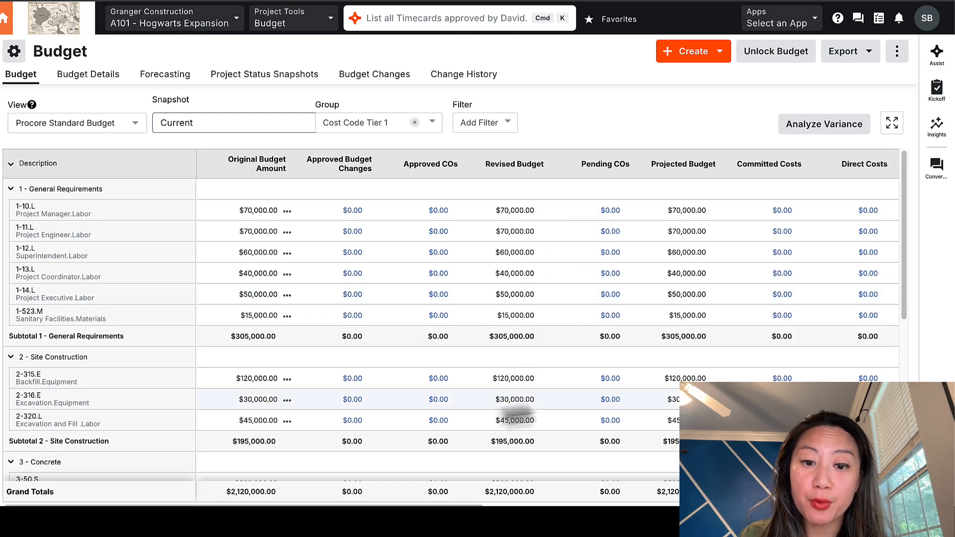
scroll(549, 504, right, 5)
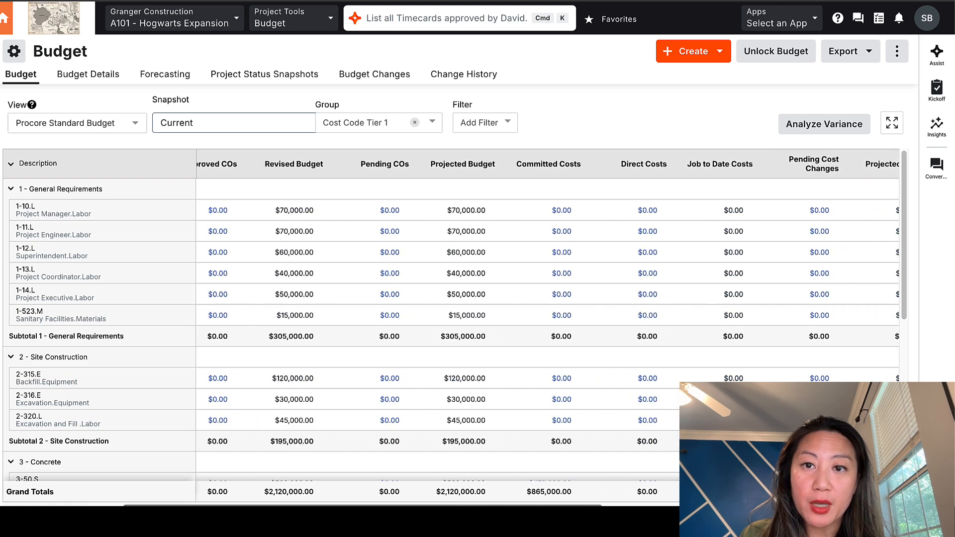
scroll(549, 504, down, 4)
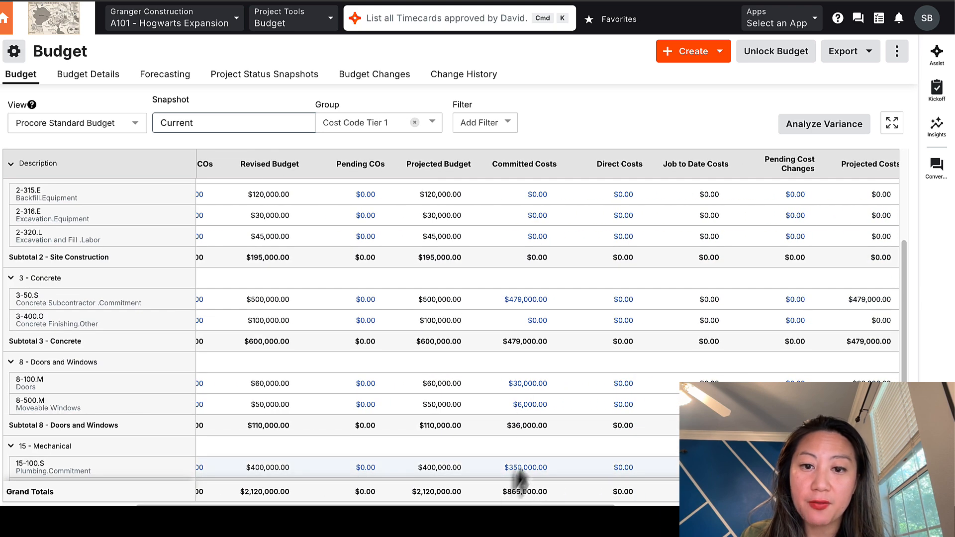
scroll(524, 422, down, 1)
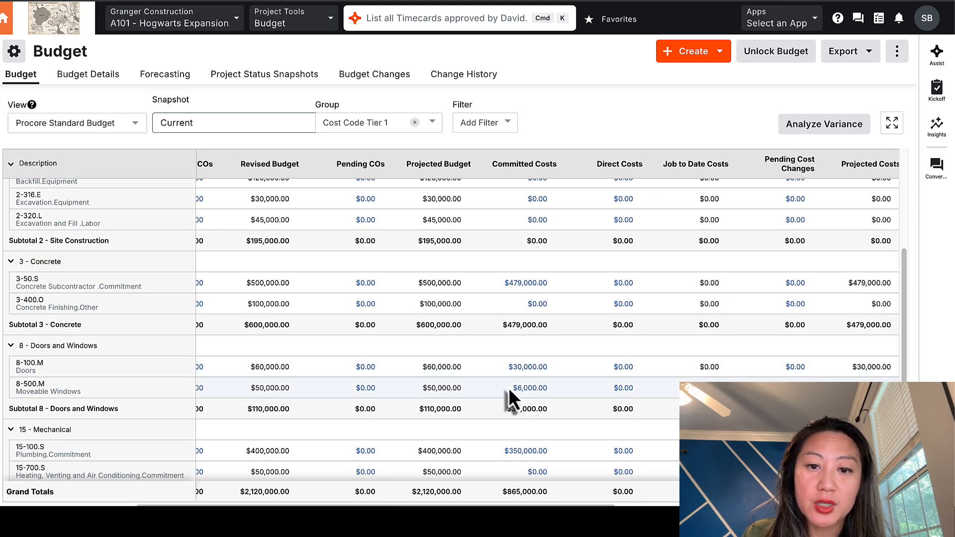
click(530, 388)
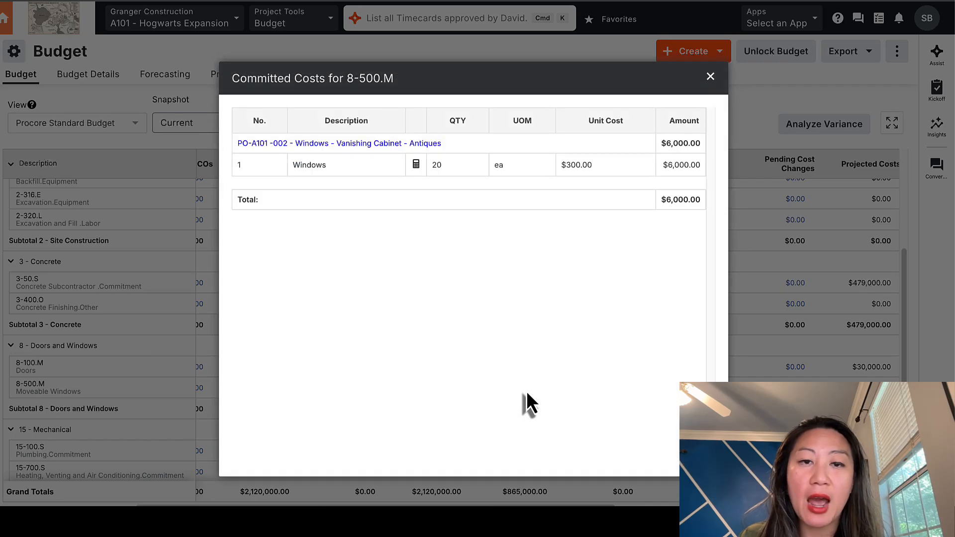
click(712, 76)
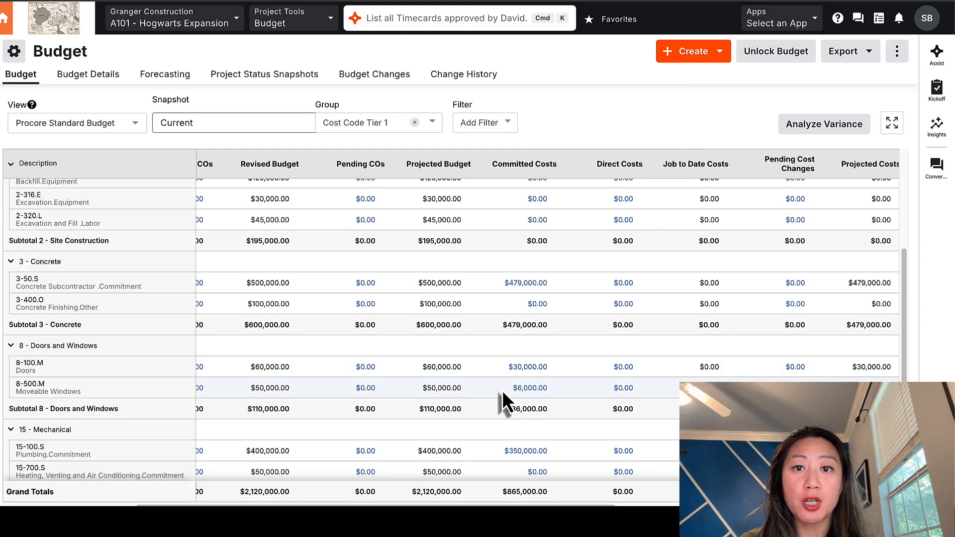
Step: Highlight the Budget's Committed Costs grand total and view the contract types that can be created in Commitments
mouse_move(542, 163)
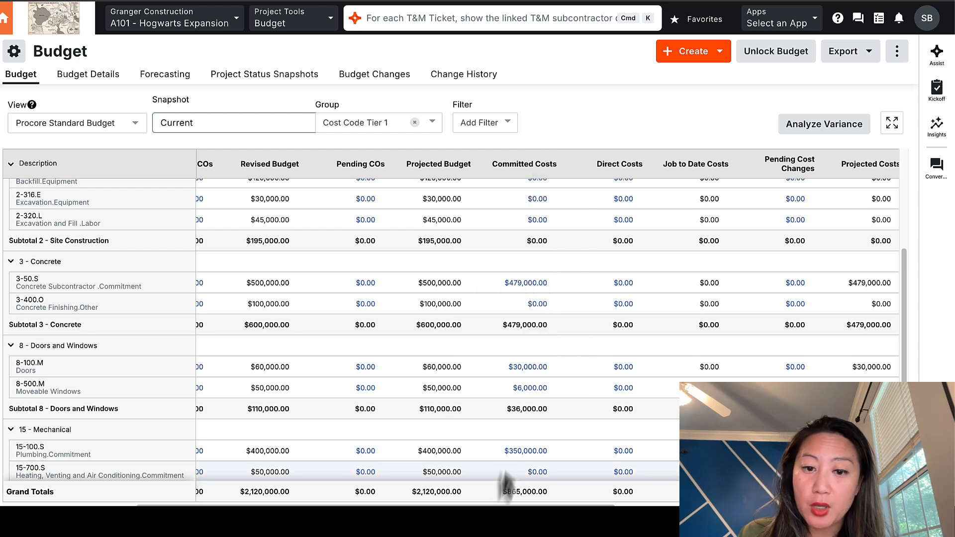
drag(499, 499, 550, 510)
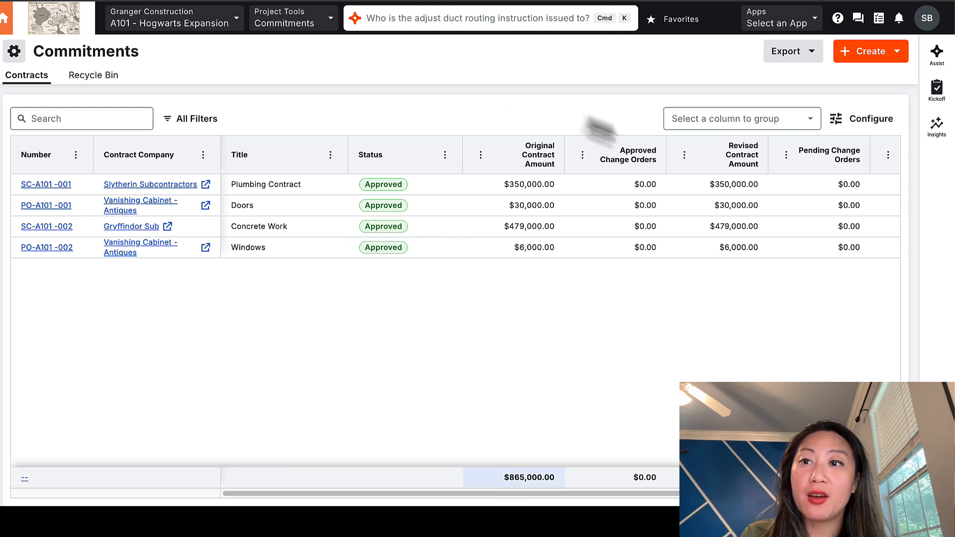
click(890, 53)
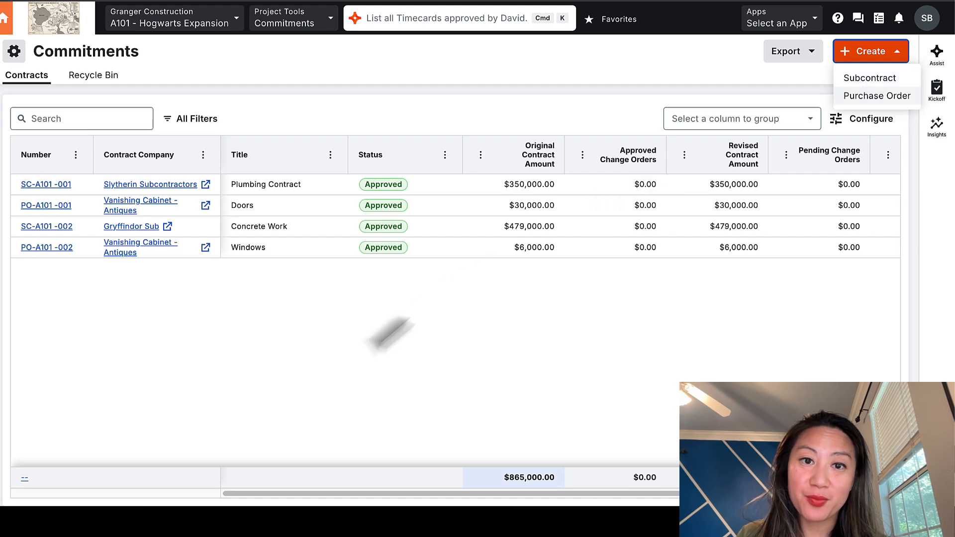
click(378, 341)
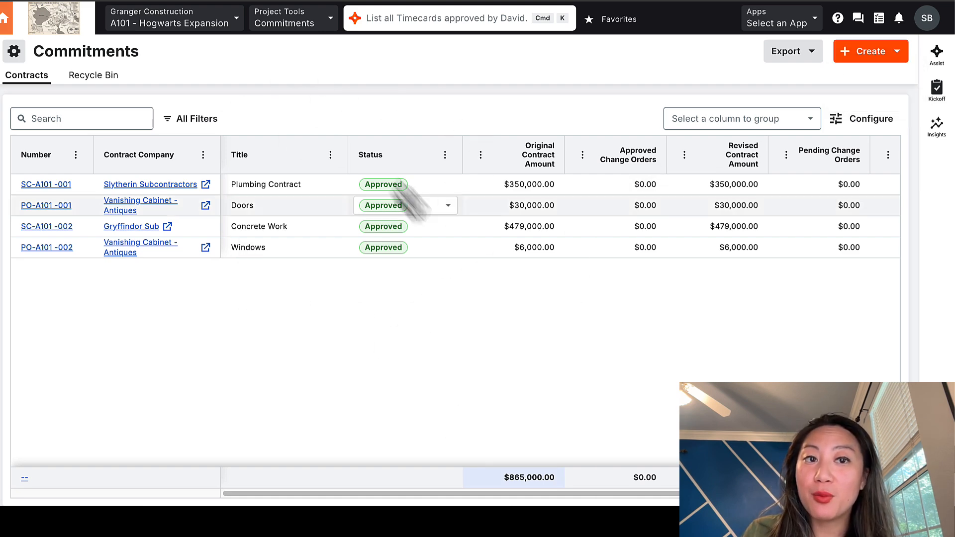
Step: Return to the Budget and view which contract and change order statuses feed the Committed Costs column
click(294, 23)
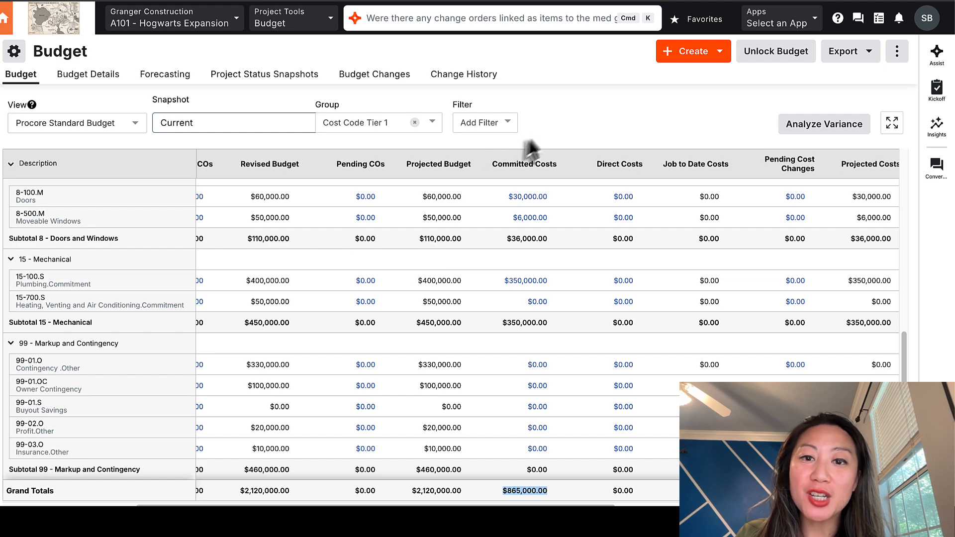
click(531, 140)
mouse_move(553, 176)
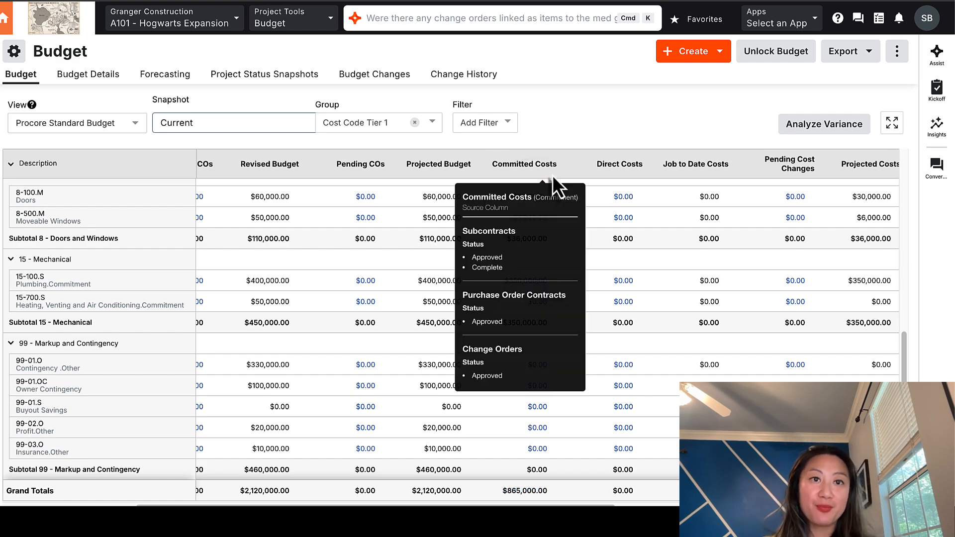